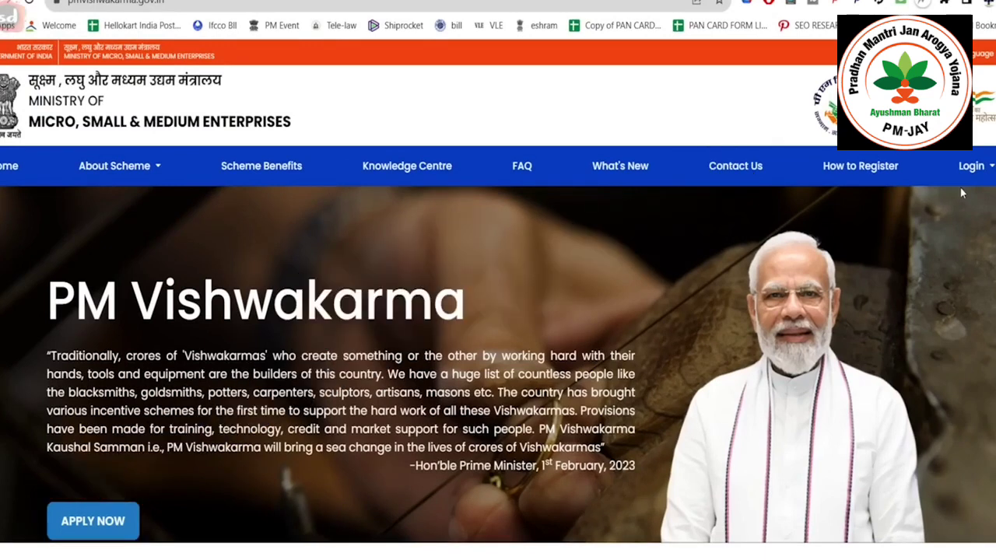
# - Reach the artisan registration form via Login > CSC Login > CSC - Register Artisans
pyautogui.click(971, 167)
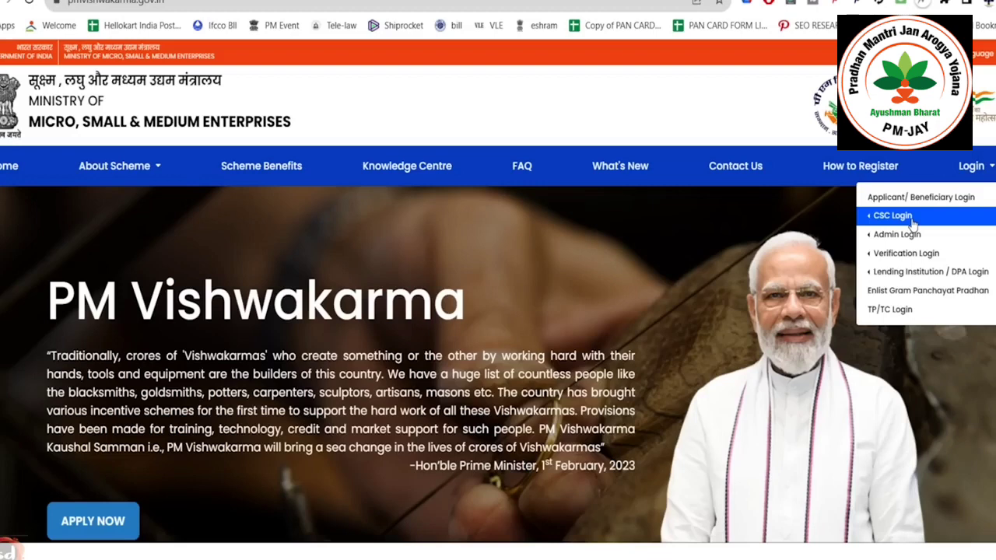
pyautogui.click(912, 217)
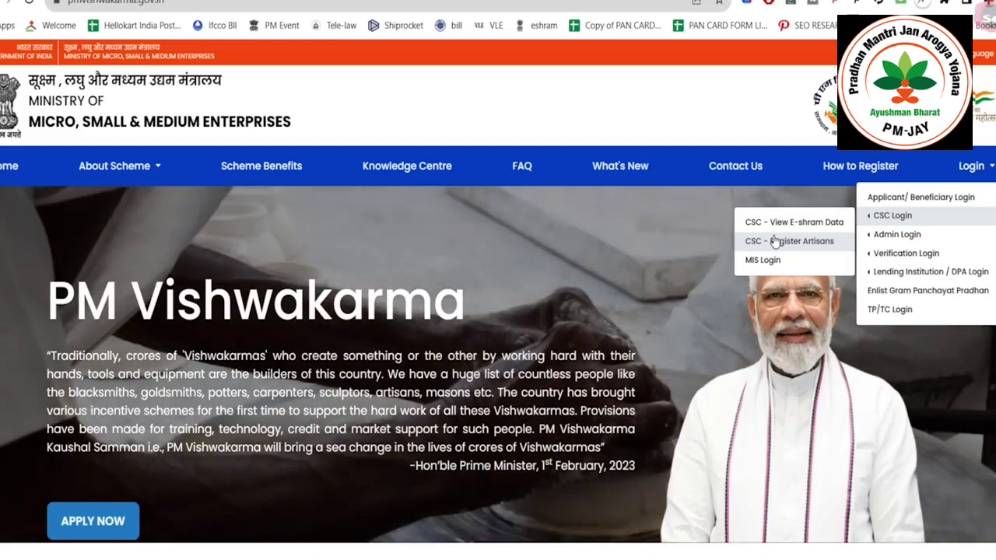
pyautogui.click(775, 242)
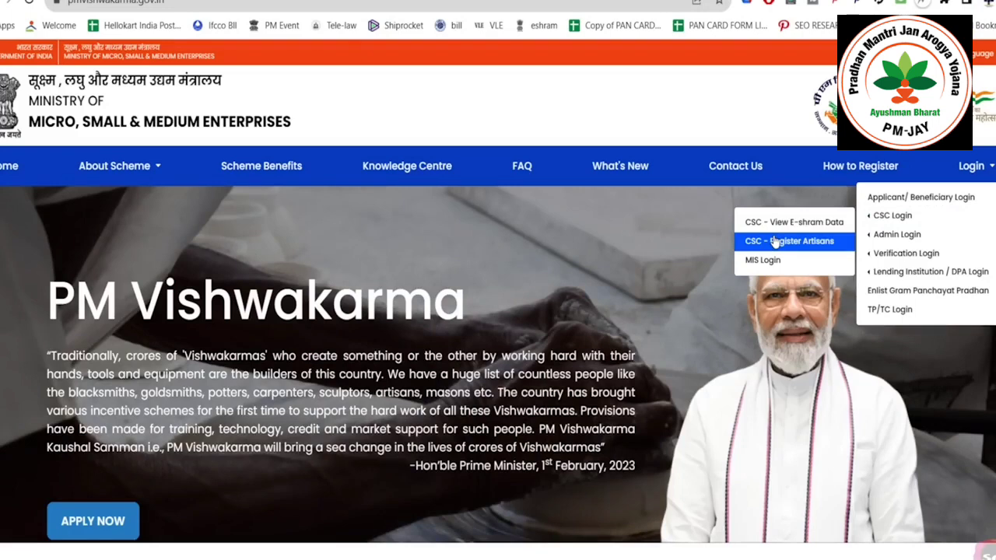
pyautogui.click(776, 242)
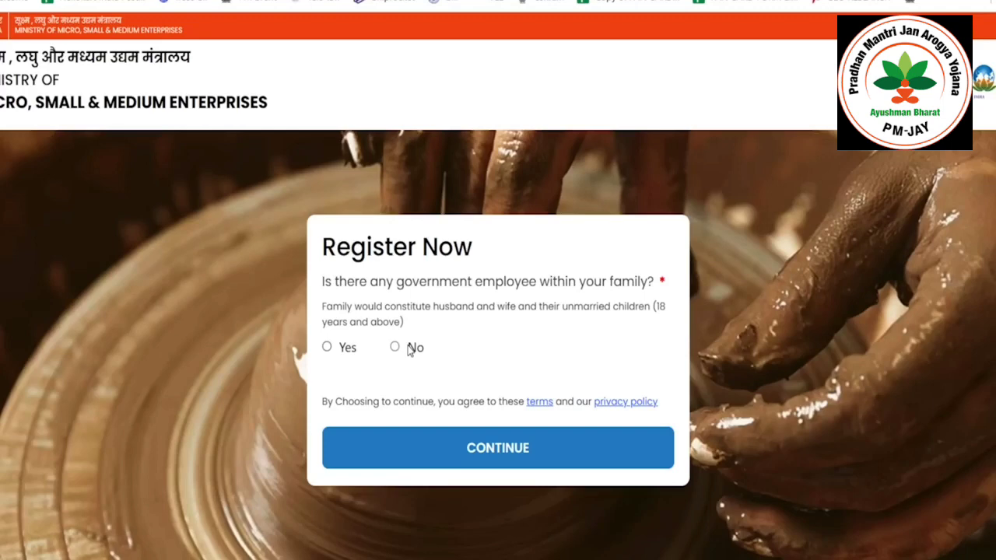
# - Answer No to the government-employee question and No to the existing-loan question
pyautogui.click(409, 349)
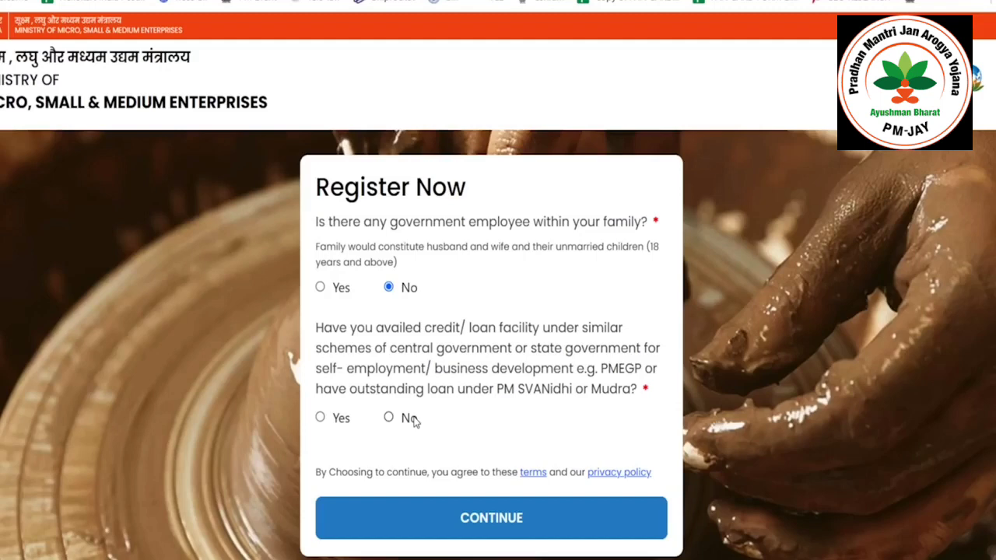
pyautogui.click(414, 419)
# - Submit the eligibility answers and enter the applicant's mobile number and Aadhaar number
pyautogui.click(457, 524)
pyautogui.click(482, 259)
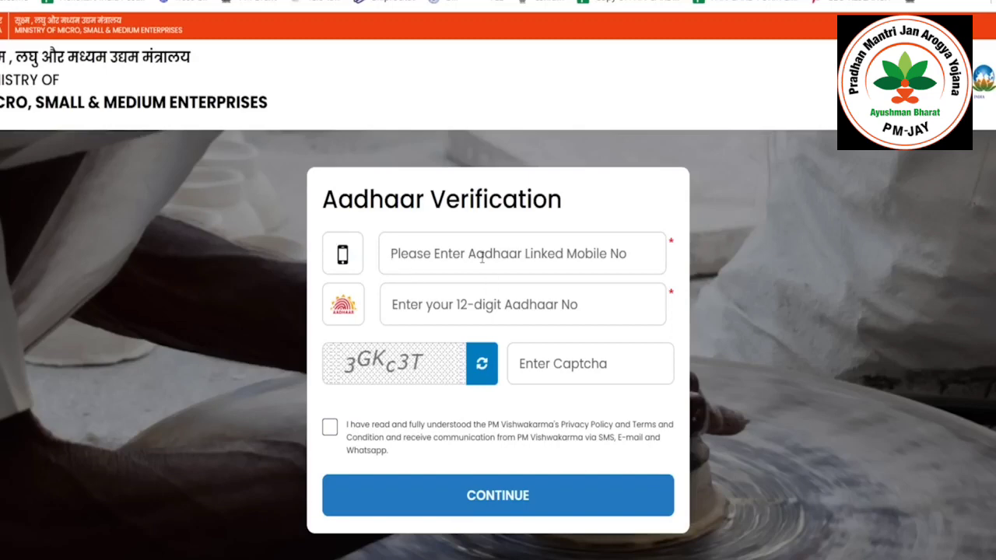
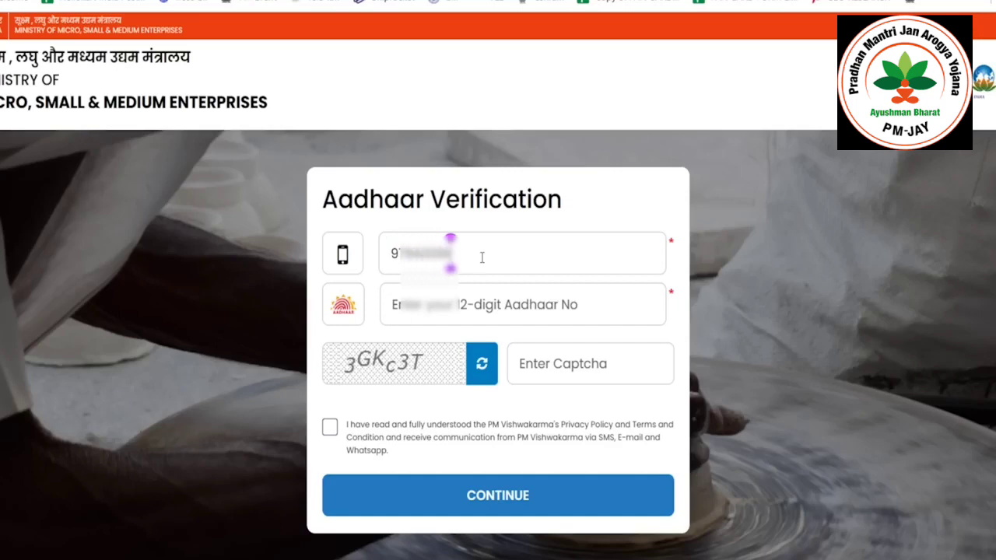
pyautogui.click(515, 310)
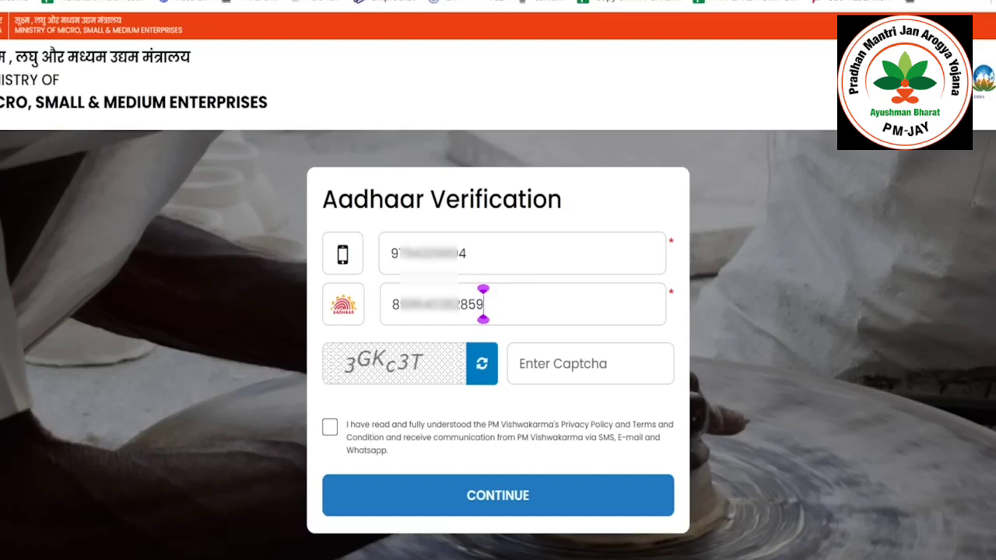
# - Enter the captcha, accept the privacy policy and terms, and request the OTP
pyautogui.click(621, 368)
pyautogui.write('3GK')
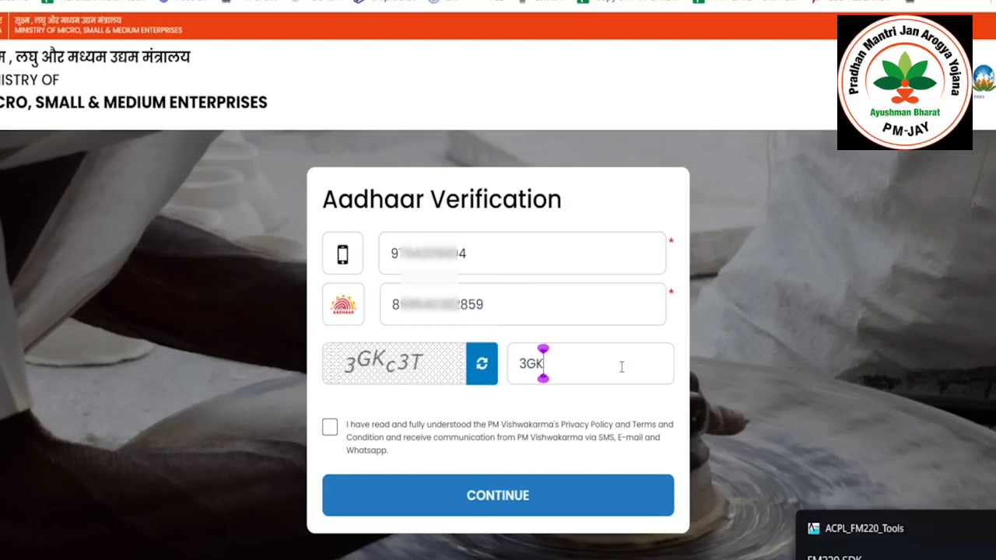
pyautogui.write('c3T')
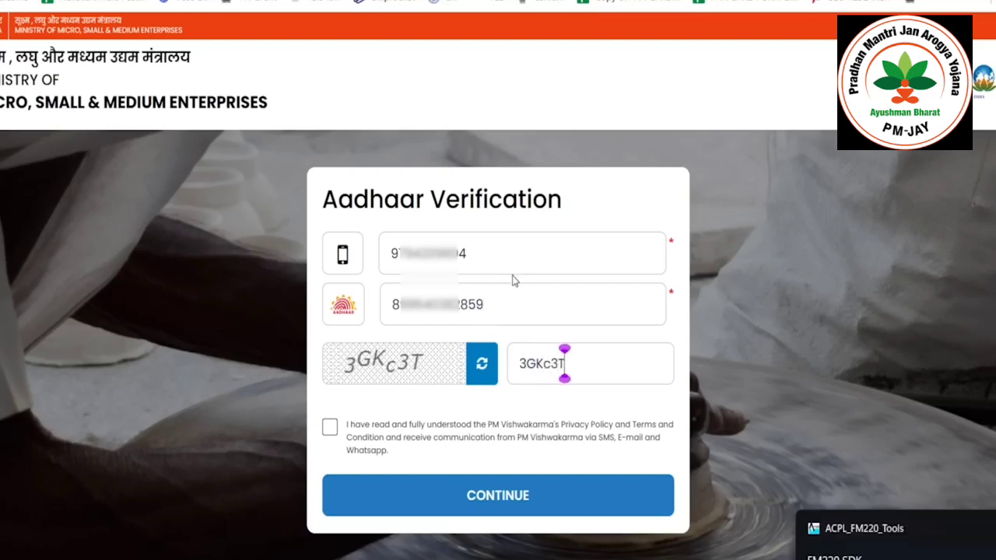
pyautogui.click(330, 427)
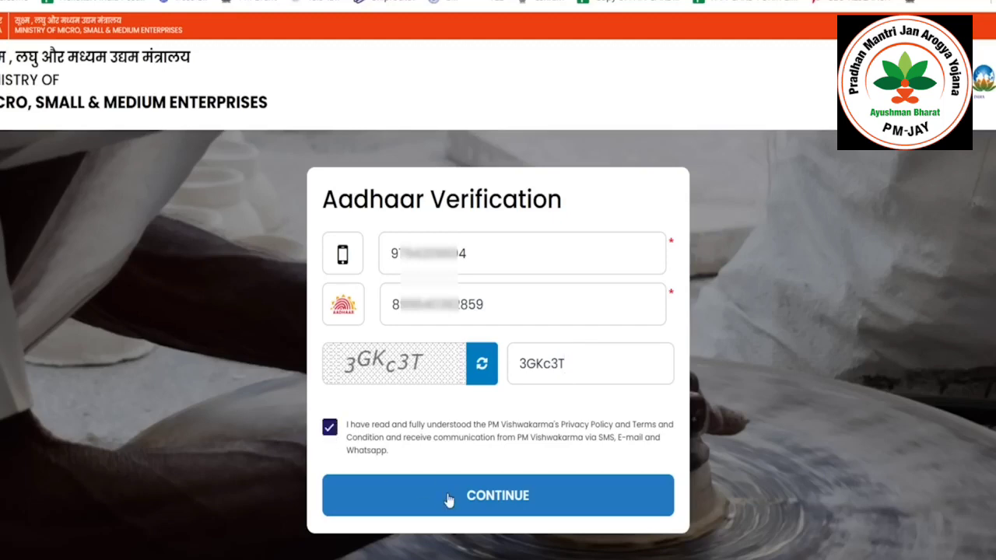
pyautogui.click(449, 500)
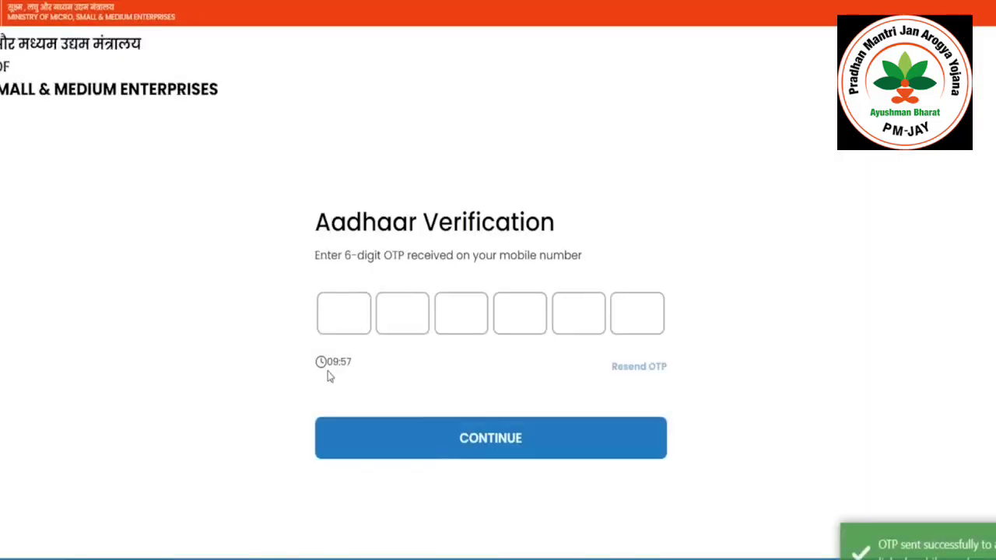
# - Enter the six-digit OTP received on the mobile and submit it for verification
pyautogui.click(330, 310)
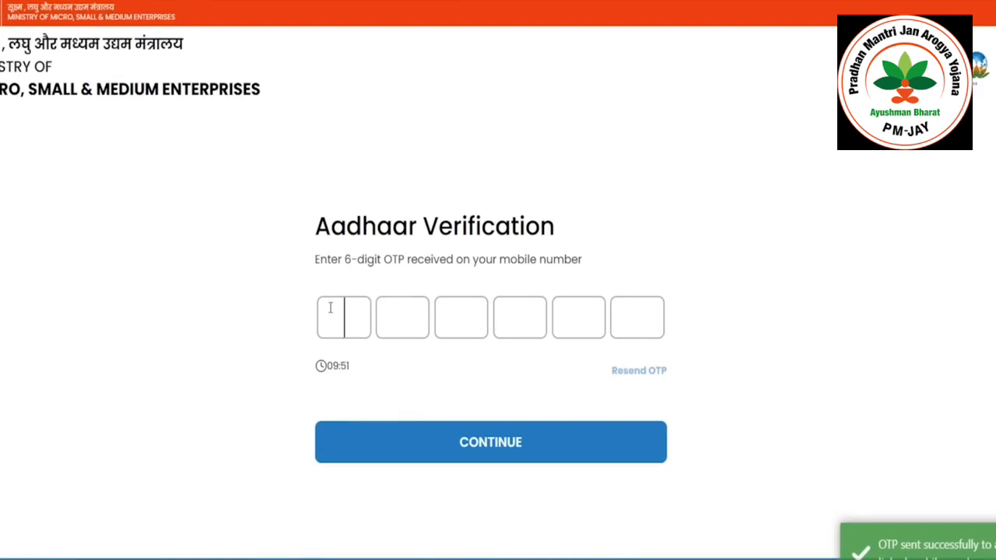
pyautogui.write('••••••')
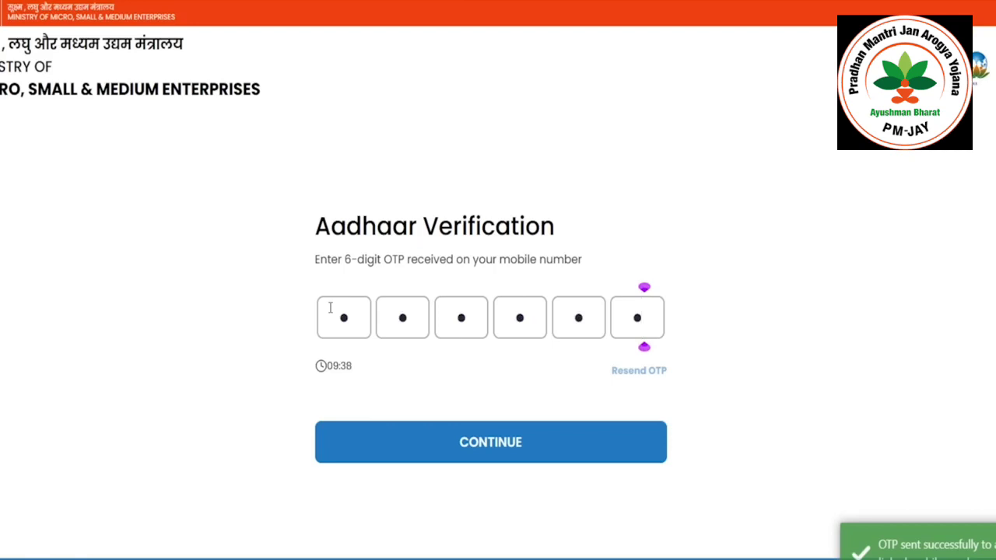
pyautogui.click(459, 441)
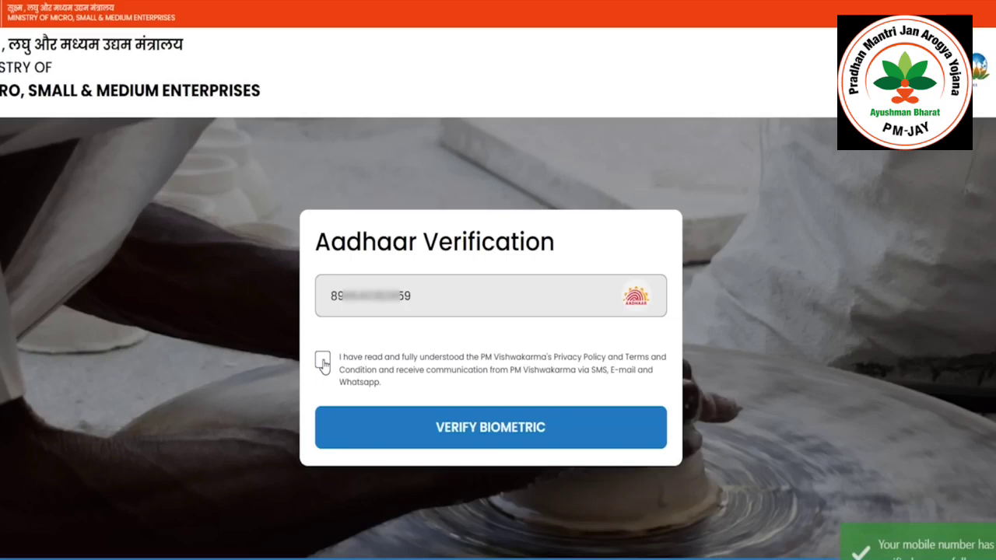
# - Accept the terms and complete Aadhaar verification with a fingerprint scan
pyautogui.click(322, 362)
pyautogui.click(437, 413)
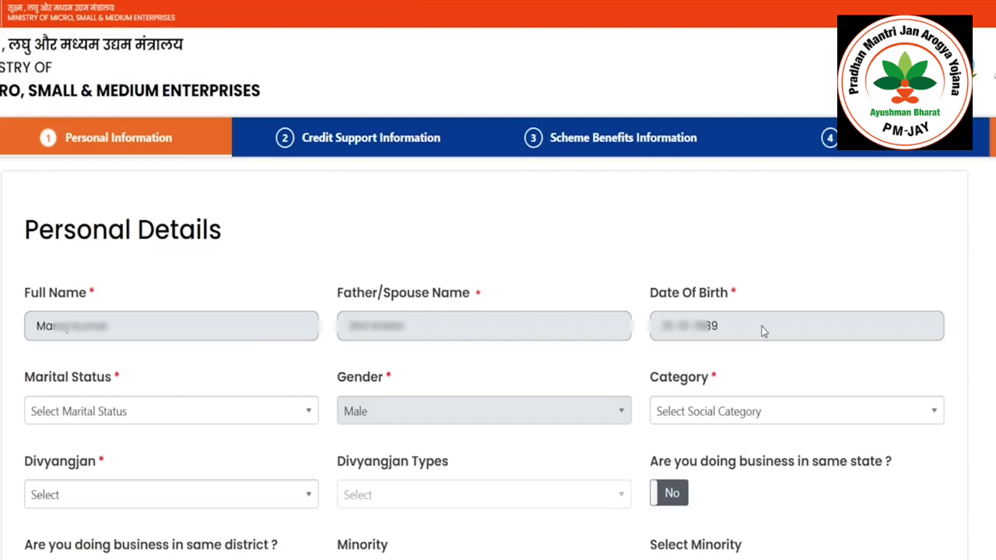
# - Set marital status to Married, category to SC, and Divyangjan to No
pyautogui.click(166, 411)
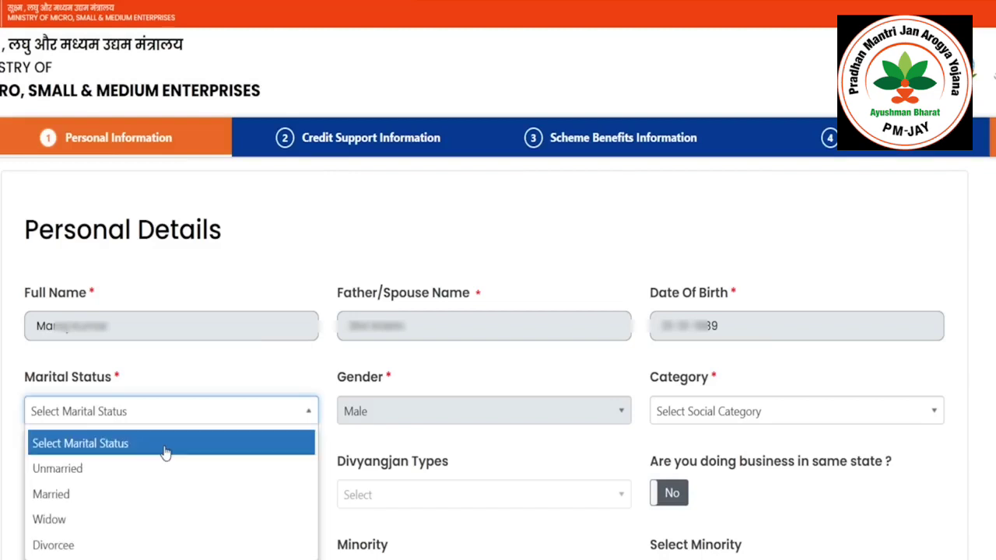
pyautogui.click(140, 494)
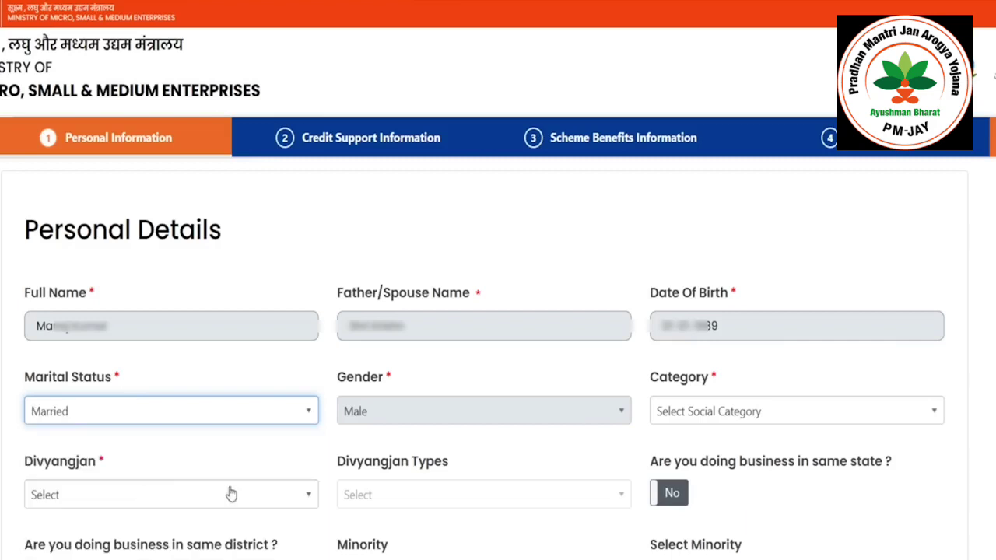
pyautogui.click(716, 416)
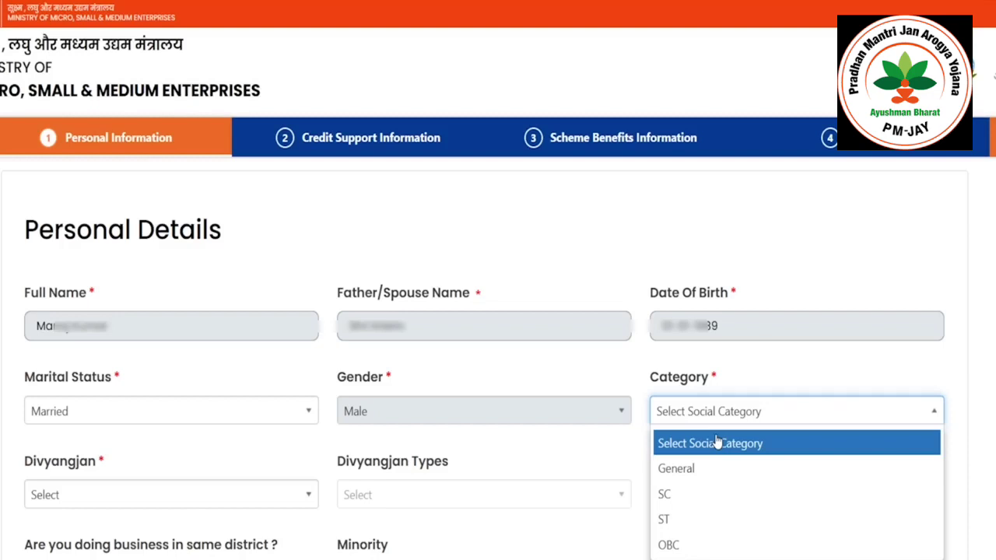
pyautogui.click(702, 495)
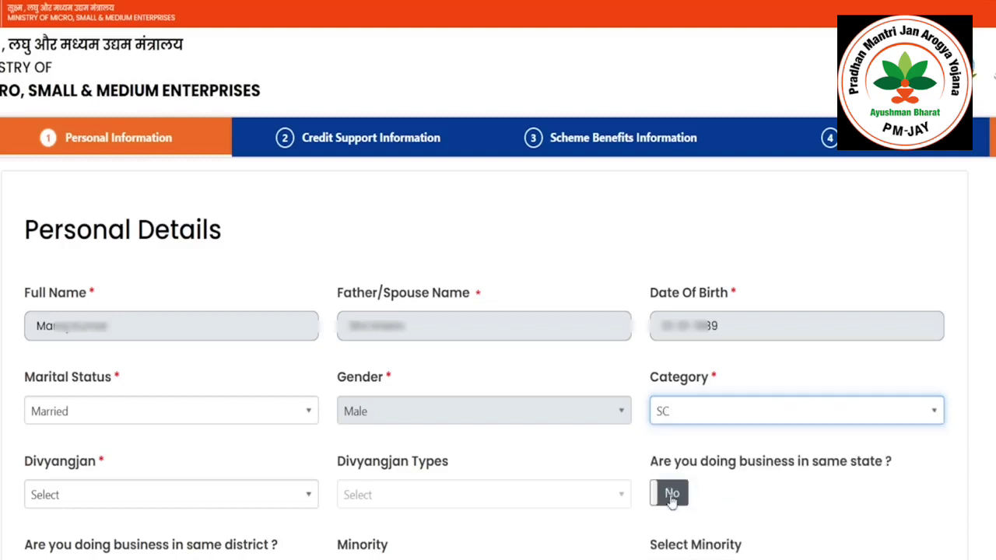
pyautogui.click(147, 501)
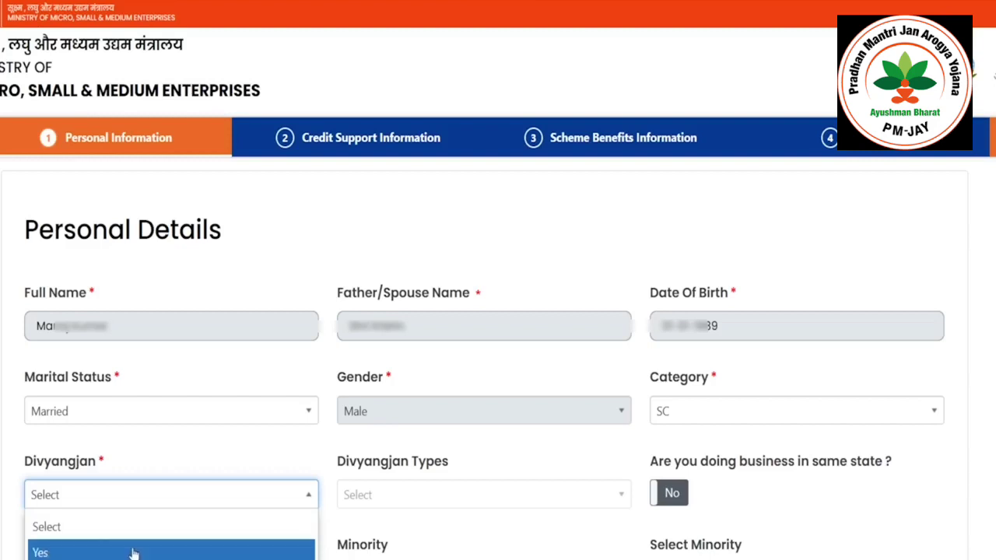
pyautogui.click(132, 549)
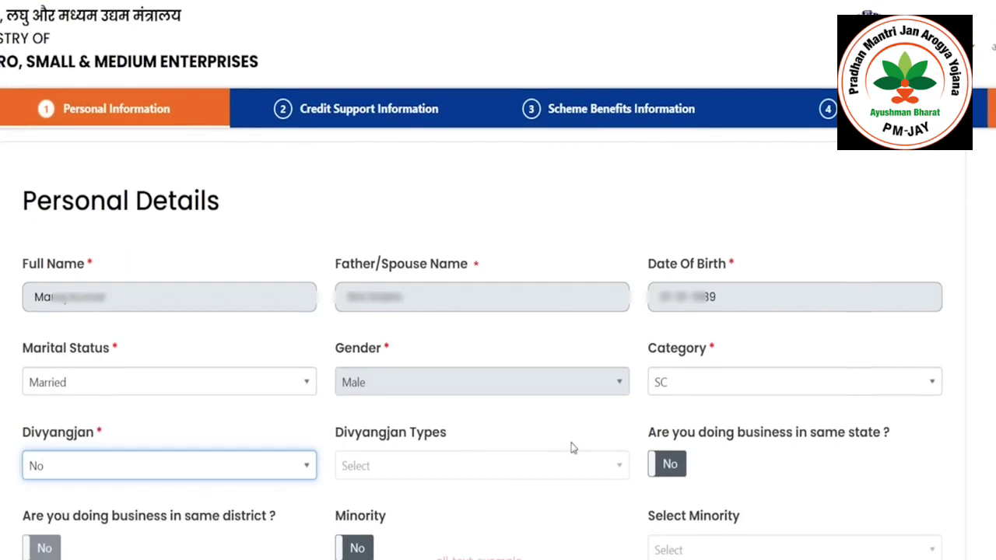
# - Answer Yes to doing business in the same state and the same district
pyautogui.click(671, 470)
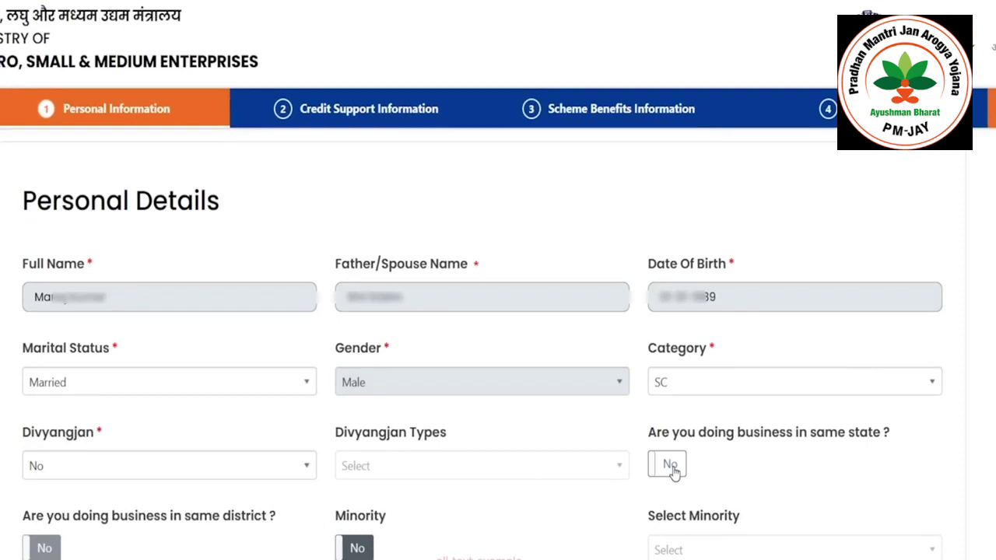
pyautogui.click(665, 469)
pyautogui.click(674, 479)
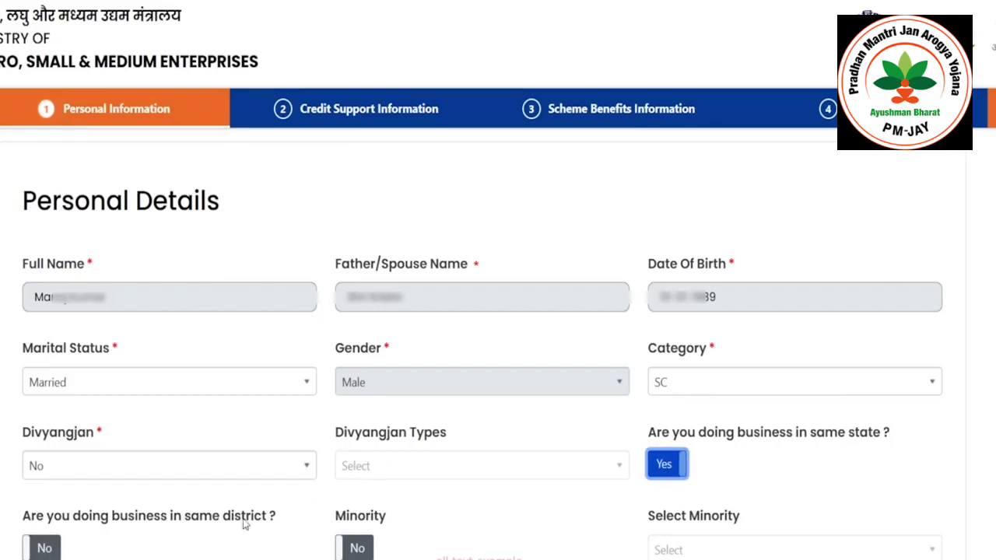
pyautogui.click(43, 549)
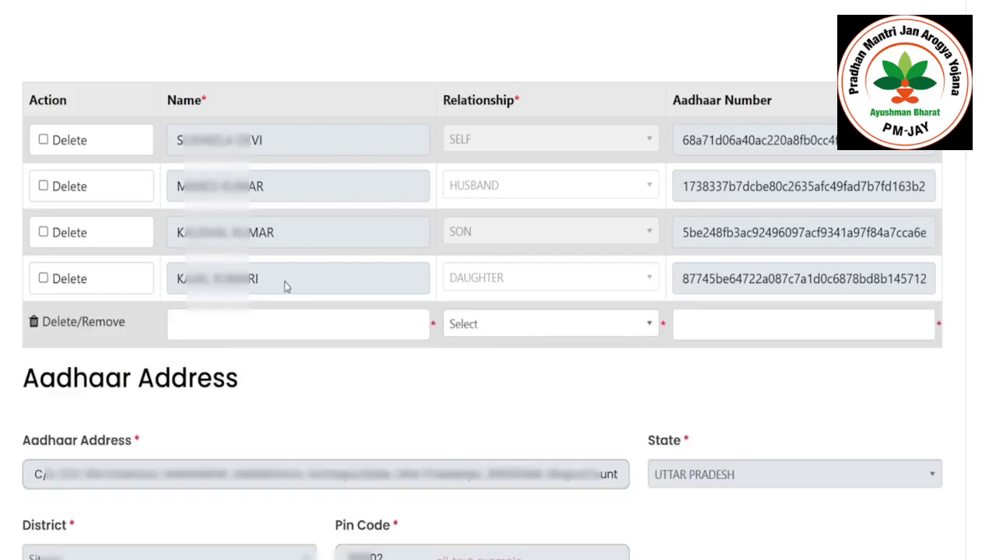
# - Enter the new family member's name and set the relationship to SON
pyautogui.click(216, 320)
pyautogui.write('Kumari')
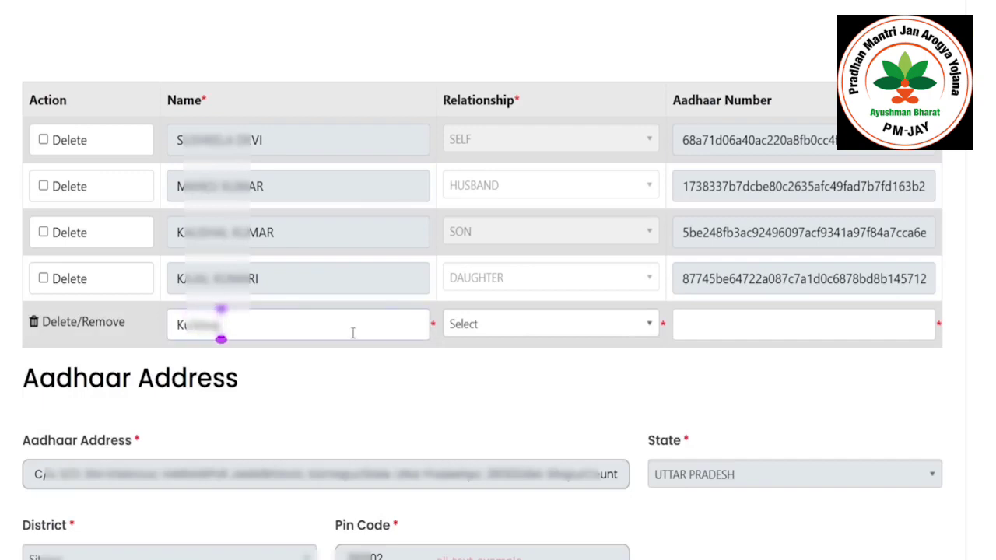
pyautogui.click(484, 327)
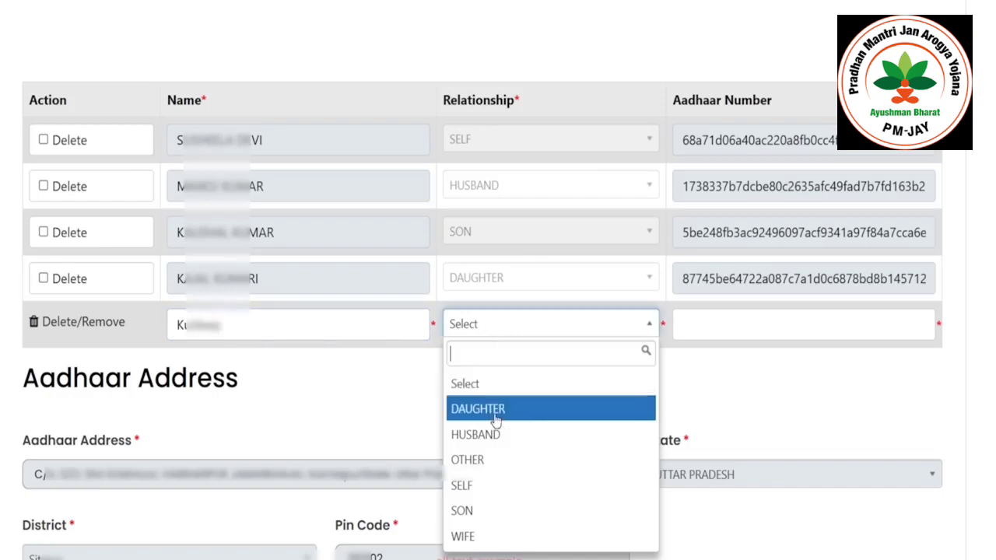
pyautogui.click(488, 526)
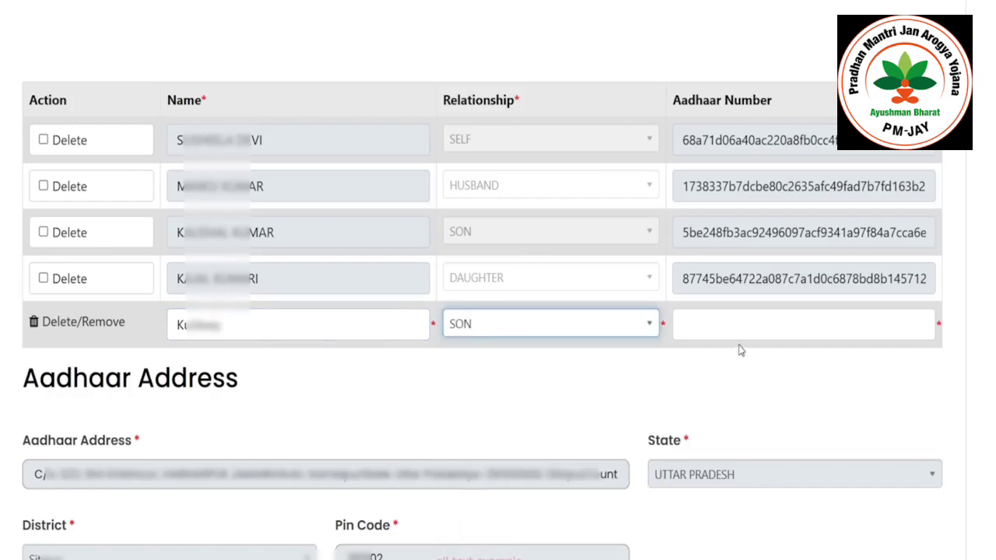
pyautogui.click(745, 325)
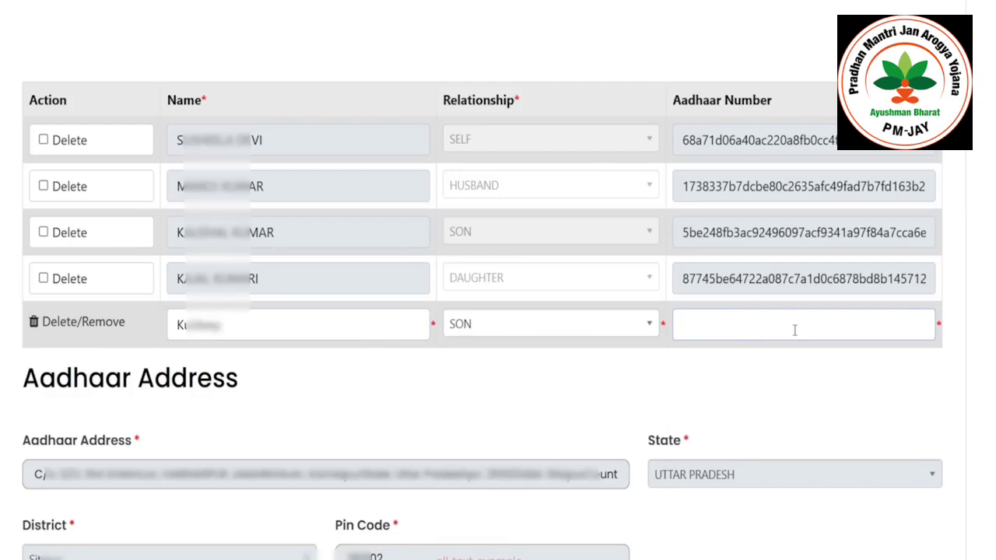
pyautogui.scroll(-5, 506, 273)
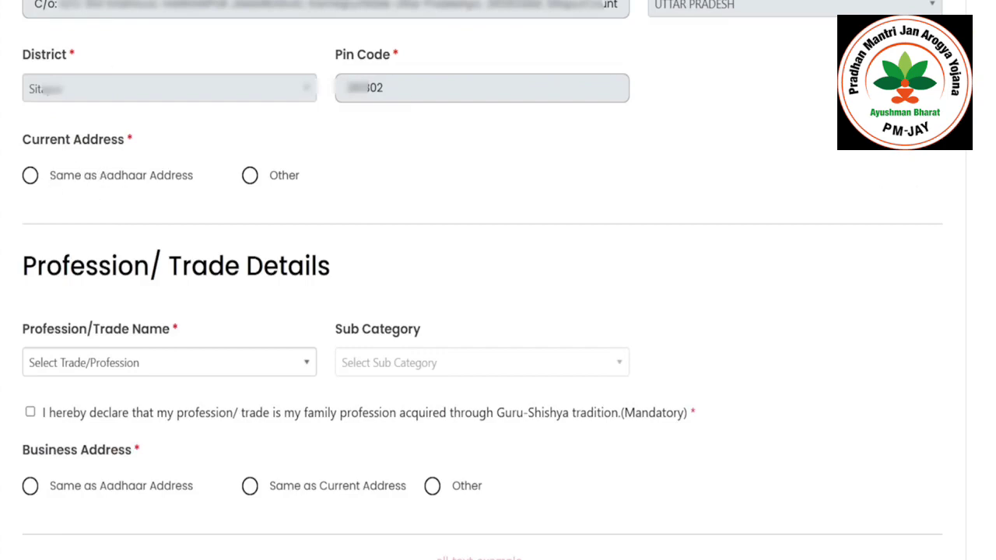
# - Use the Aadhaar address as the current address and answer Yes to Gram Panchayat
pyautogui.scroll(-1, 884, 184)
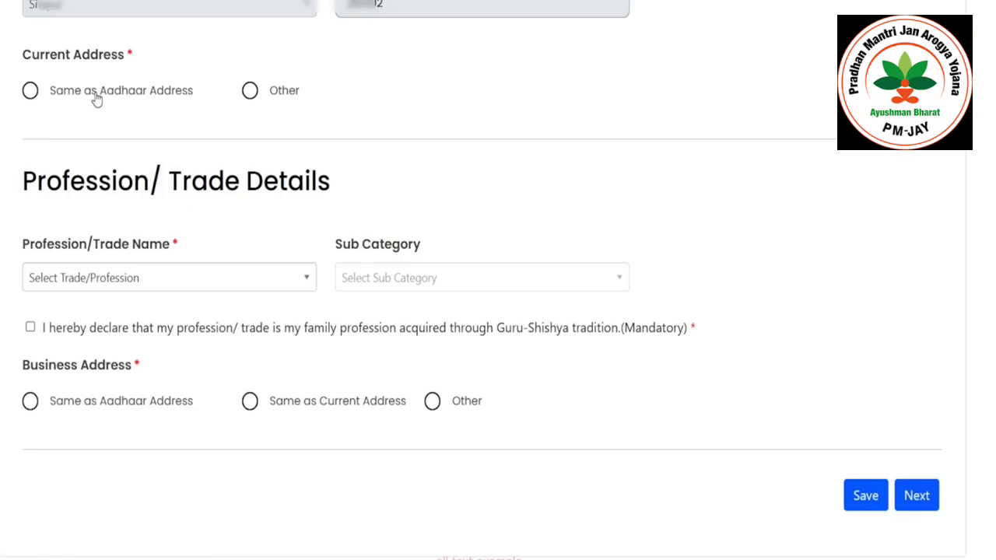
pyautogui.click(95, 97)
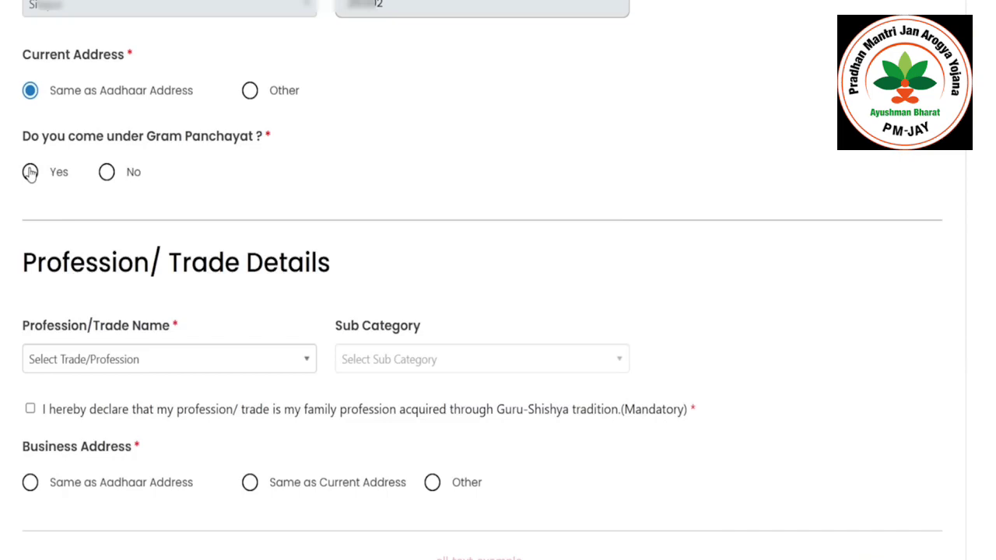
pyautogui.click(29, 172)
# - Pick the Block by searching 'bis' and the Gram Panchayat by searching 'har'
pyautogui.click(498, 168)
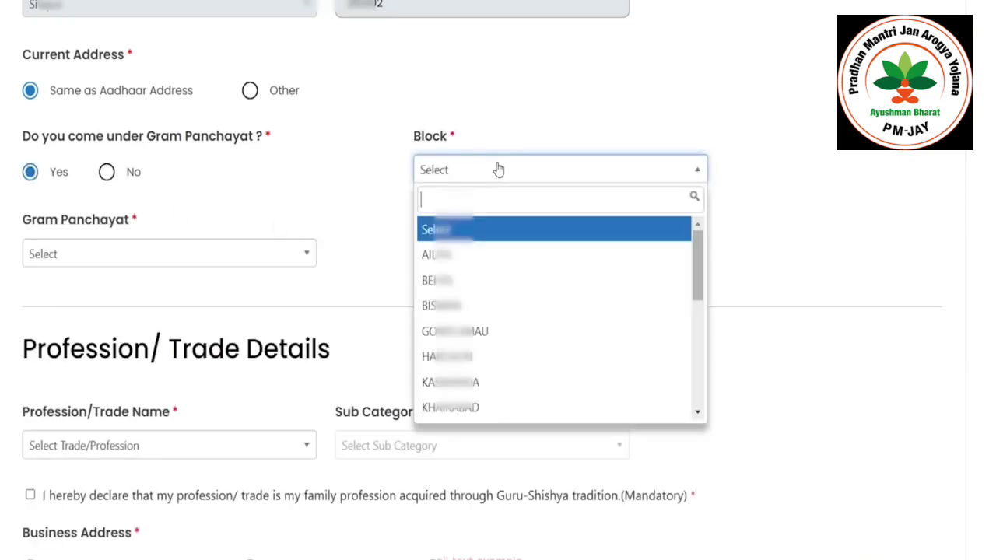
pyautogui.write('bis')
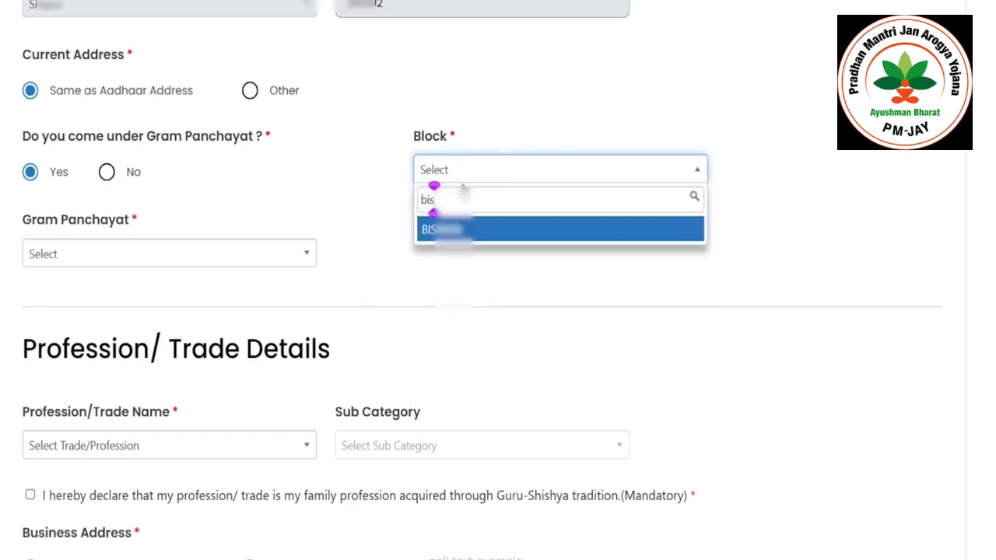
pyautogui.click(457, 229)
pyautogui.click(193, 263)
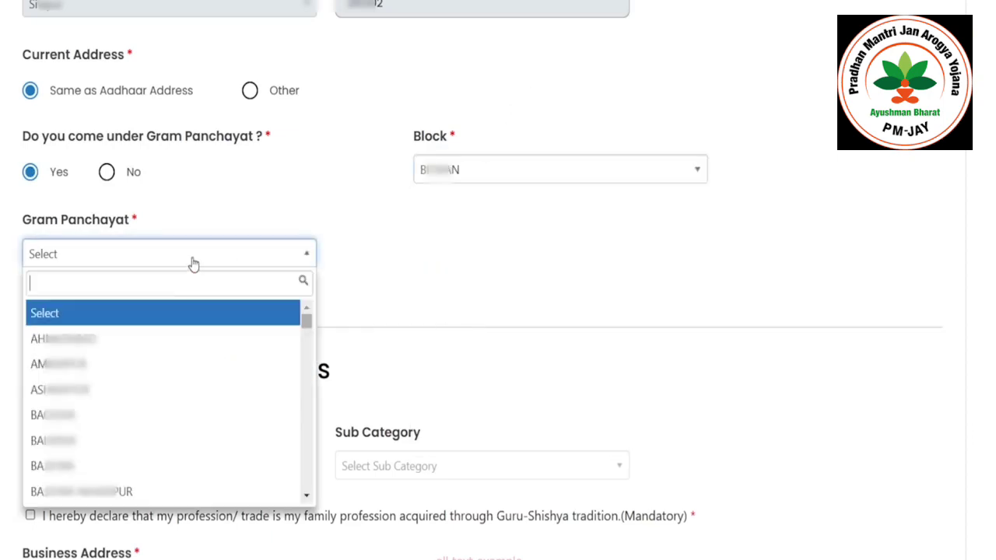
pyautogui.write('har')
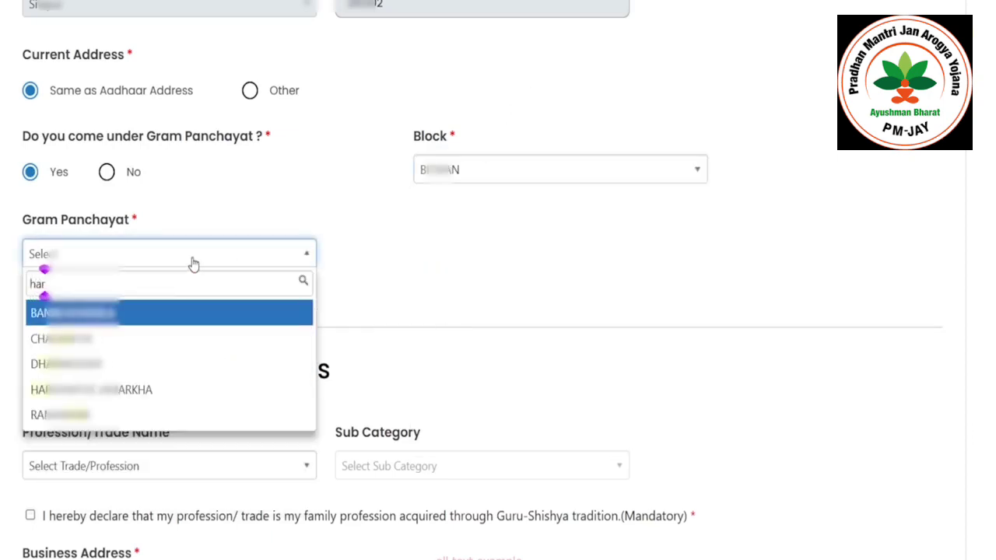
pyautogui.press('Down')
pyautogui.press('Down')
pyautogui.press('Down')
pyautogui.press('Return')
pyautogui.scroll(-2, 272, 334)
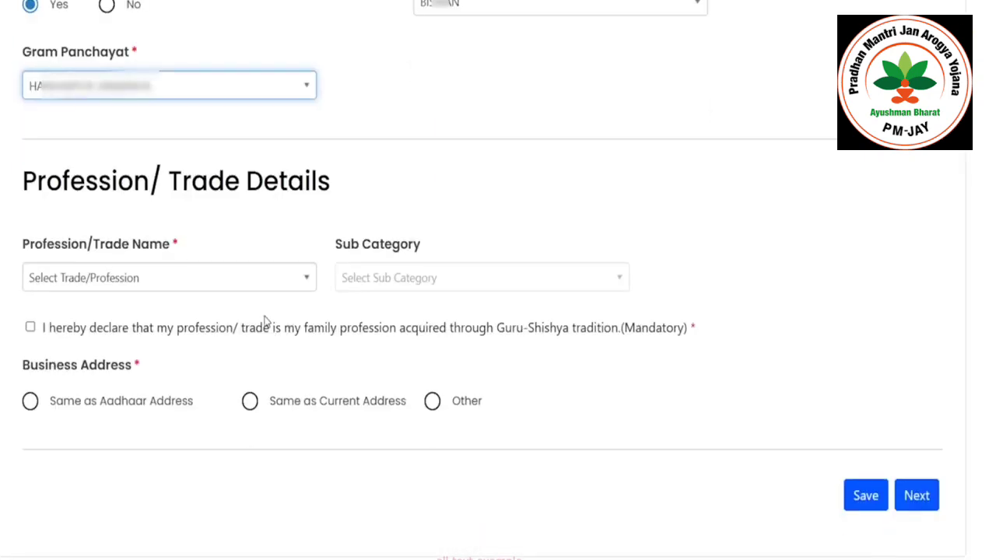
# - Set the Profession/Trade Name to Tailor (Darzi)
pyautogui.click(179, 280)
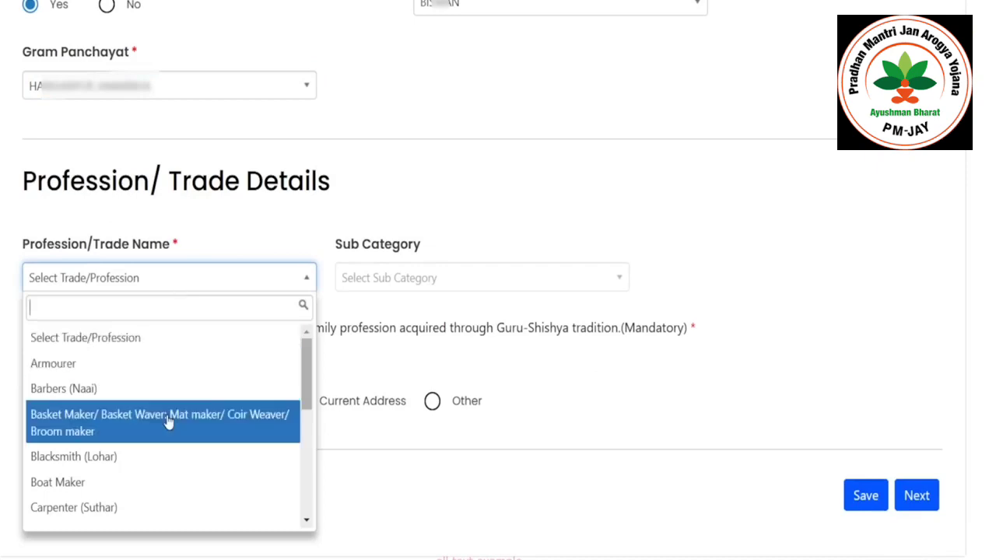
pyautogui.scroll(-3, 170, 408)
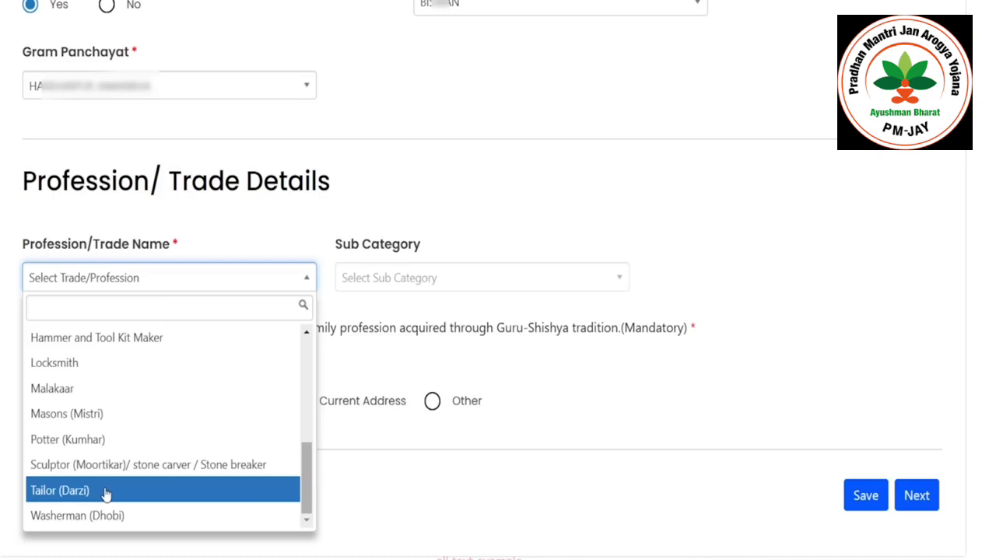
pyautogui.click(105, 490)
pyautogui.click(174, 288)
pyautogui.scroll(10, 167, 399)
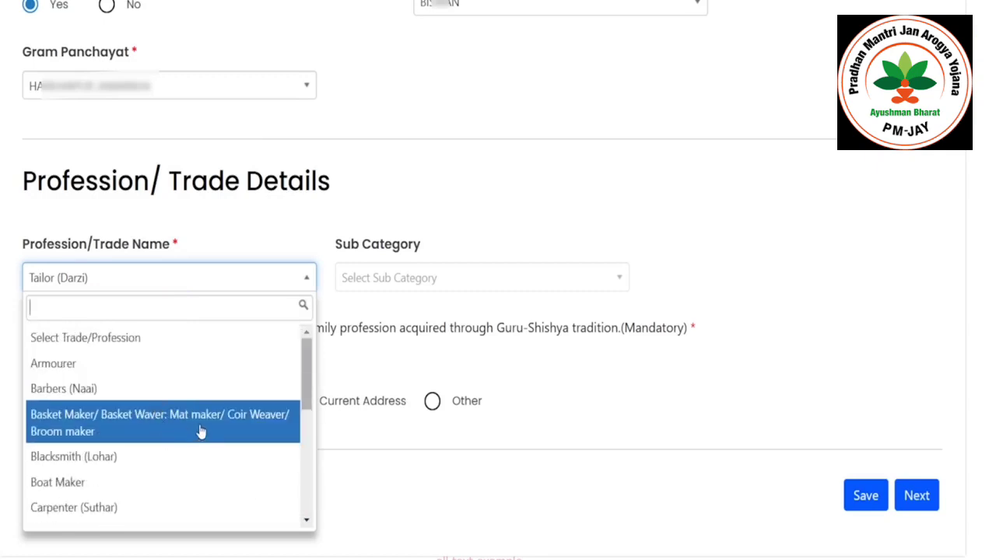
pyautogui.scroll(-1, 200, 431)
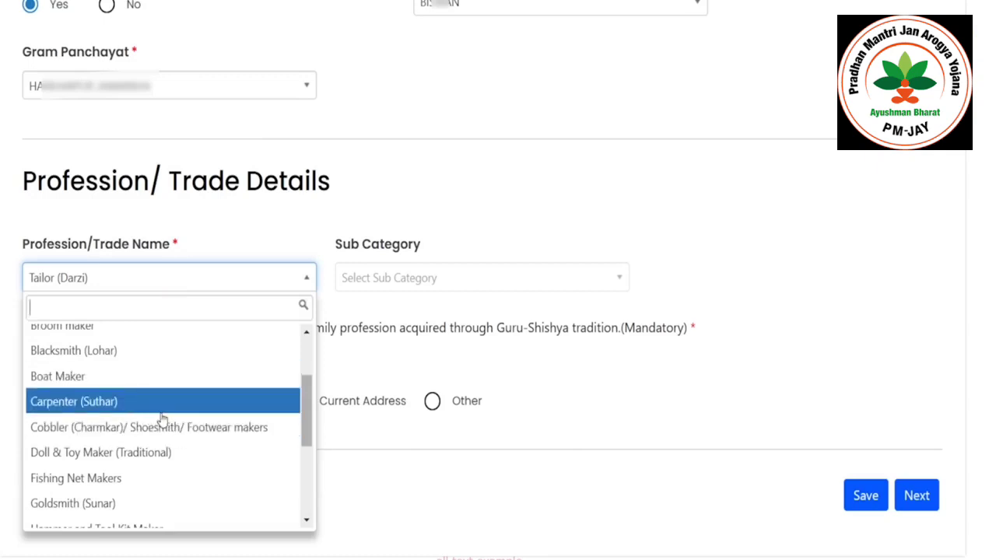
pyautogui.scroll(-1, 158, 435)
pyautogui.press('Escape')
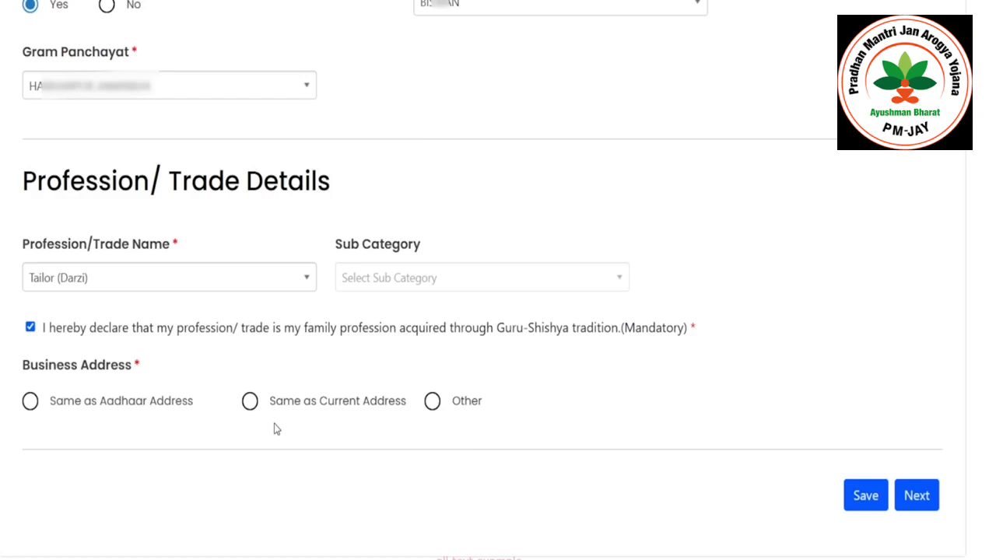
# - Choose Other for business address, enter the address line, and set state to UTTAR PRADESH
pyautogui.click(433, 404)
pyautogui.scroll(-2, 434, 420)
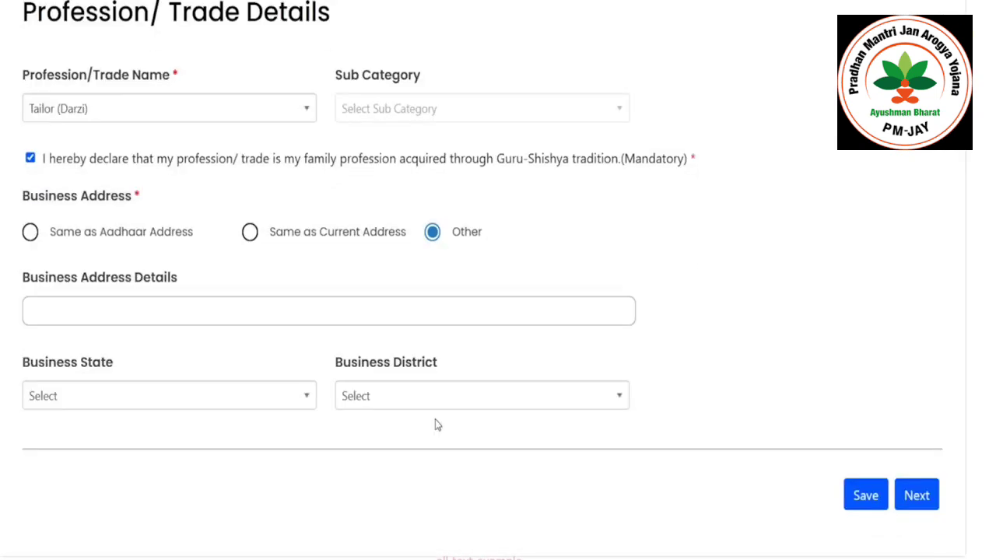
pyautogui.click(100, 320)
pyautogui.write('Master Bag')
pyautogui.press('Tab')
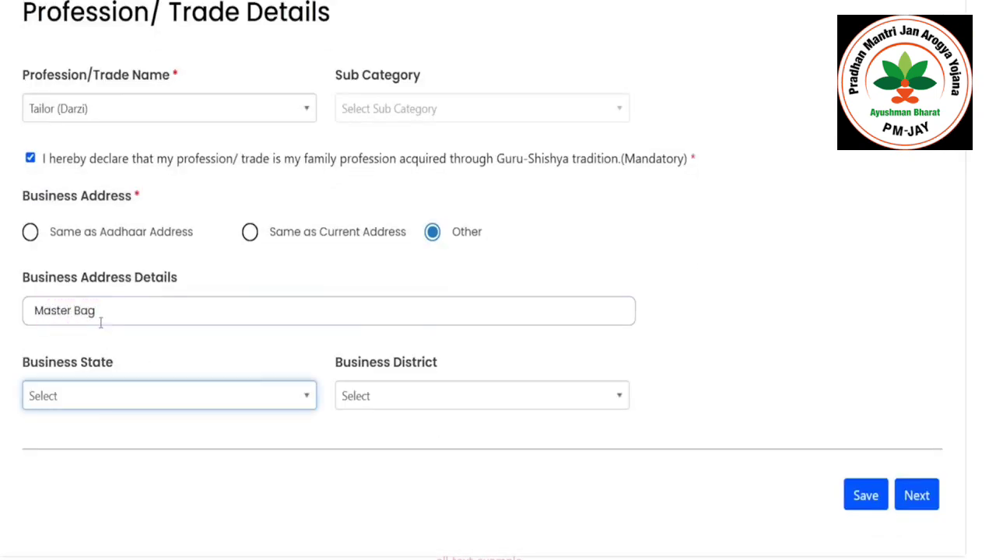
pyautogui.press('Down')
pyautogui.write('ut')
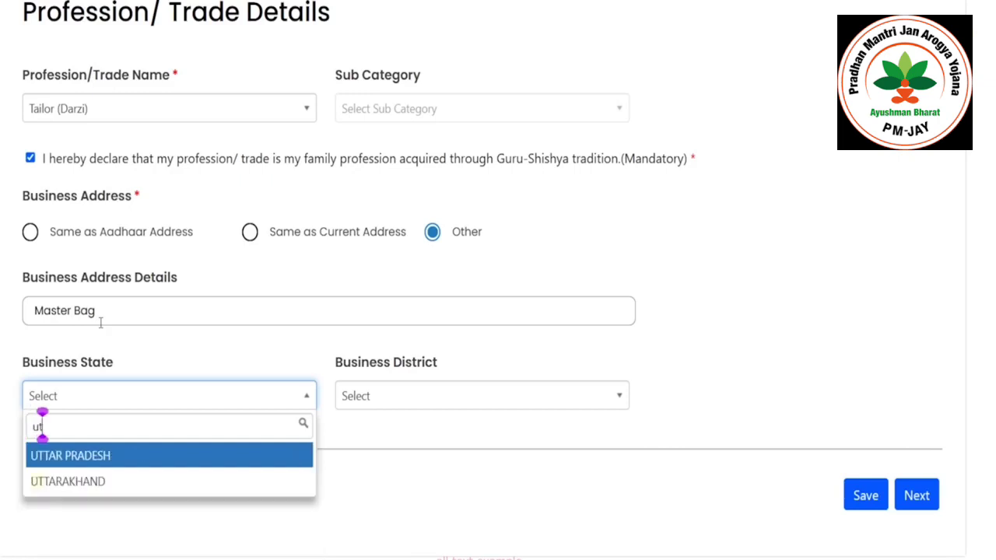
pyautogui.click(113, 455)
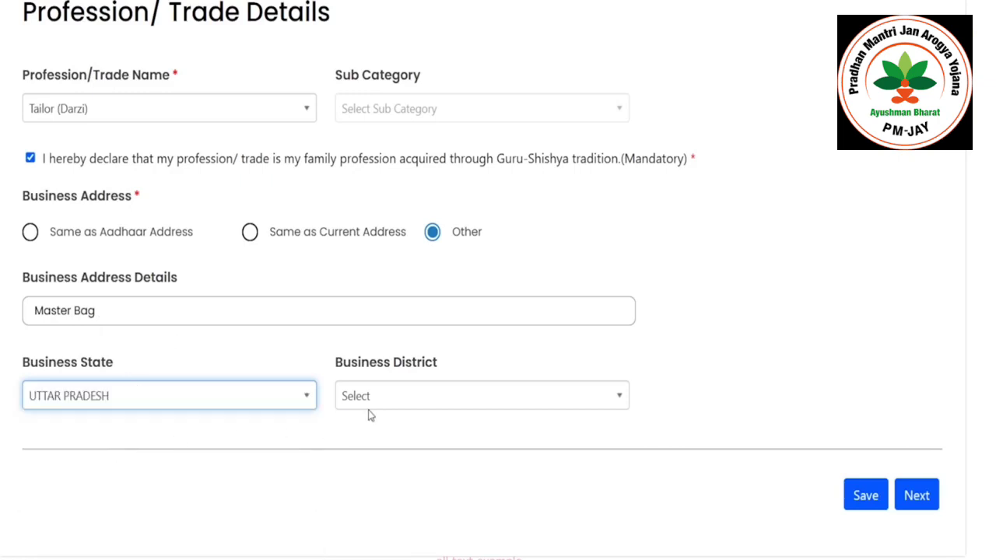
# - Pick the business district, complete the address line, save, and continue to Credit Support
pyautogui.click(386, 403)
pyautogui.write('sita')
pyautogui.click(365, 455)
pyautogui.click(209, 310)
pyautogui.write('Sidhauli biswan road')
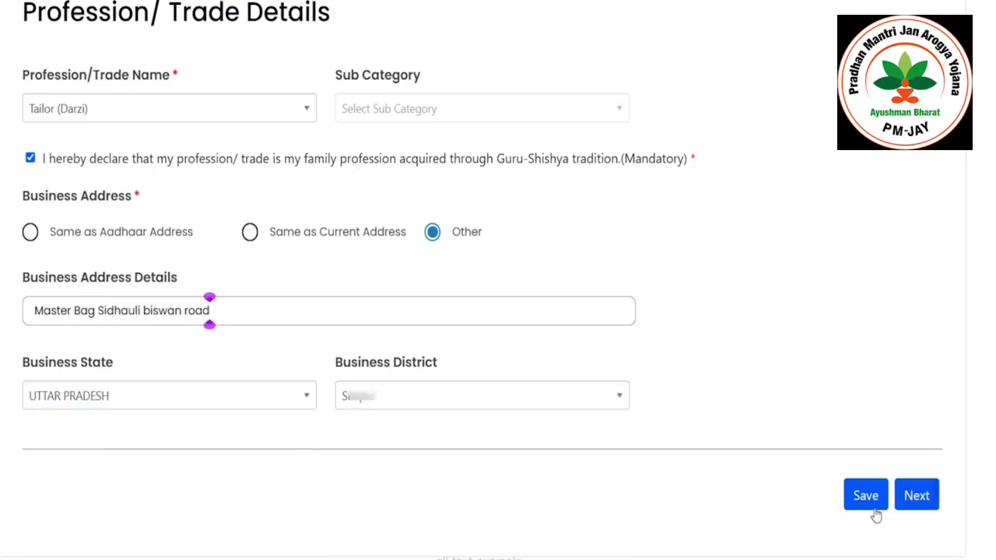
pyautogui.click(865, 495)
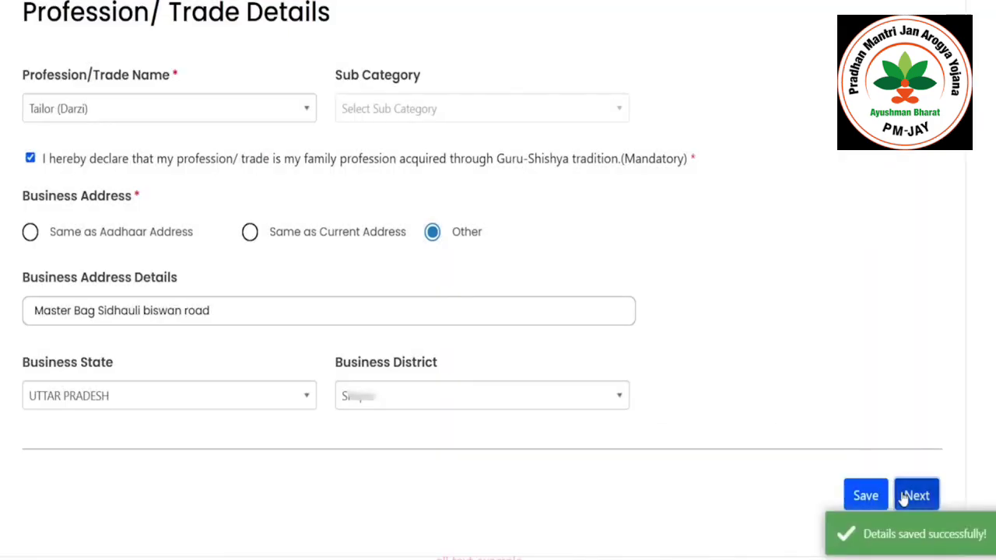
pyautogui.click(909, 495)
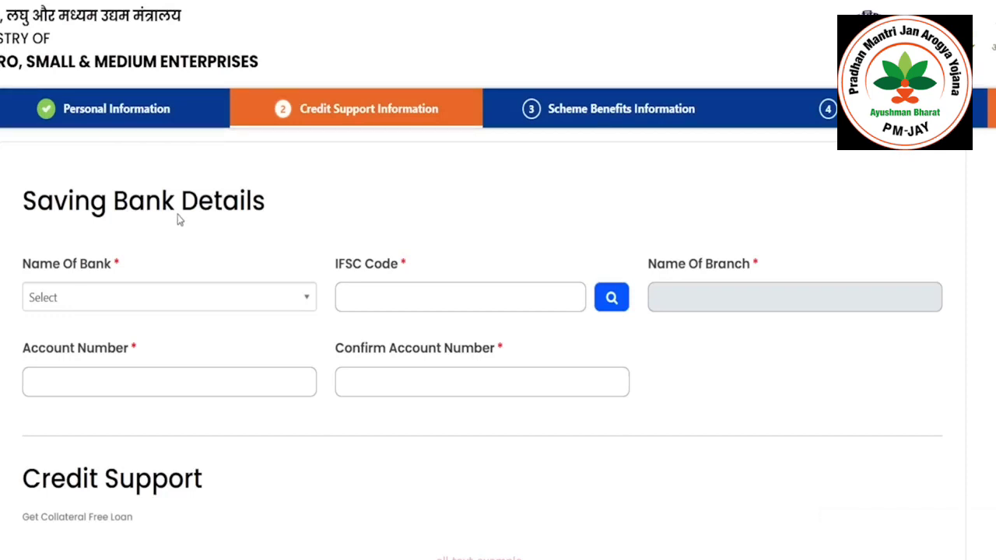
# - Choose State Bank of India as the bank and fetch the branch from the SBI IFSC code
pyautogui.click(178, 300)
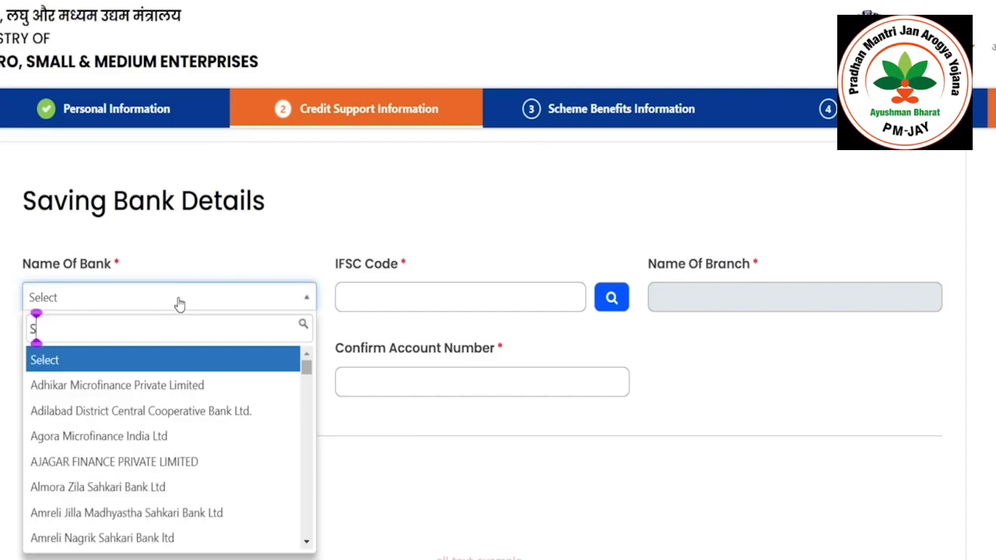
pyautogui.write('STATE BAN')
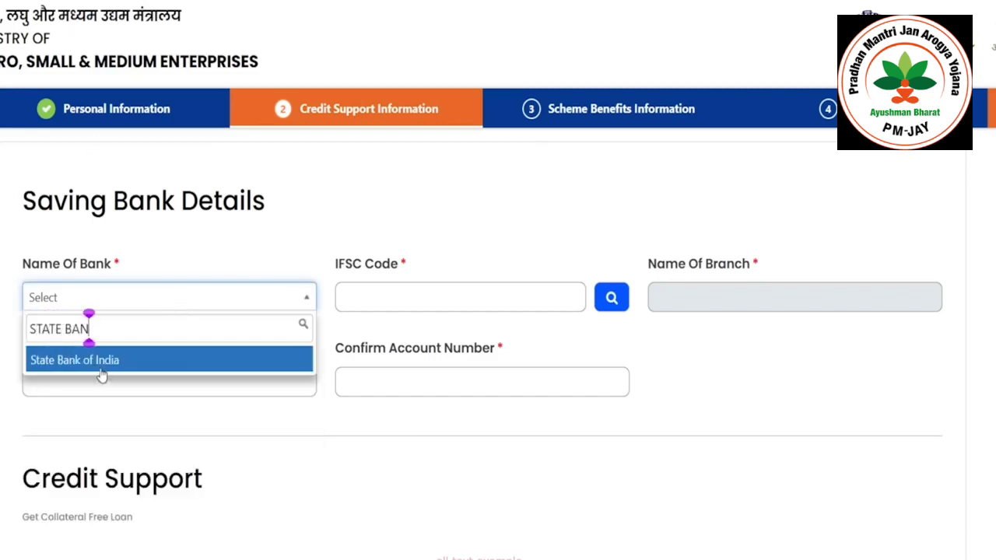
pyautogui.click(101, 364)
pyautogui.click(468, 301)
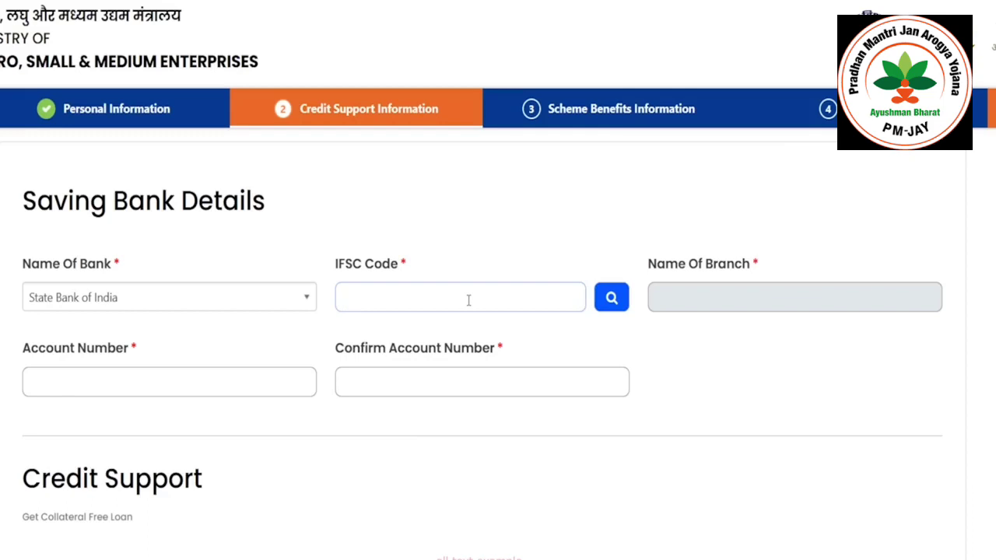
pyautogui.write('SBI')
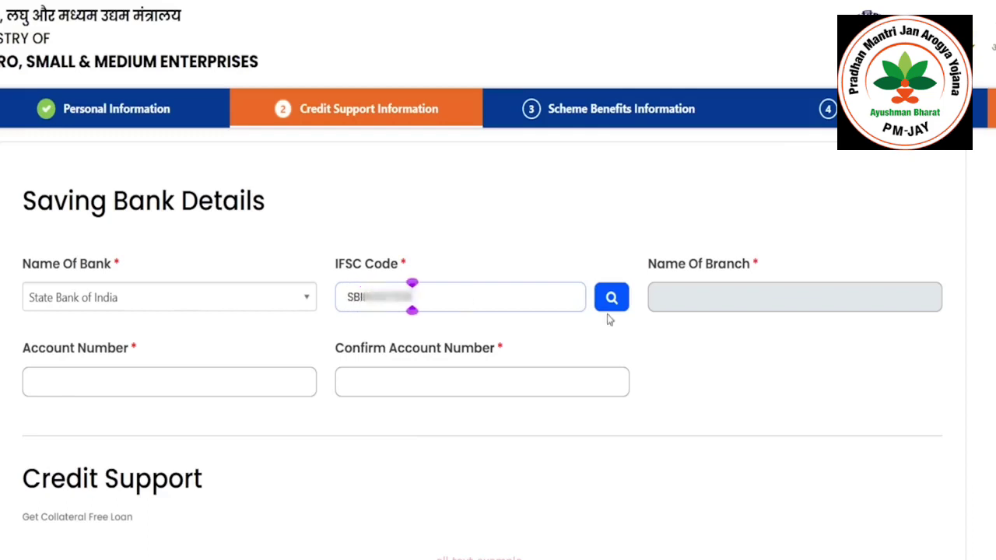
pyautogui.click(611, 298)
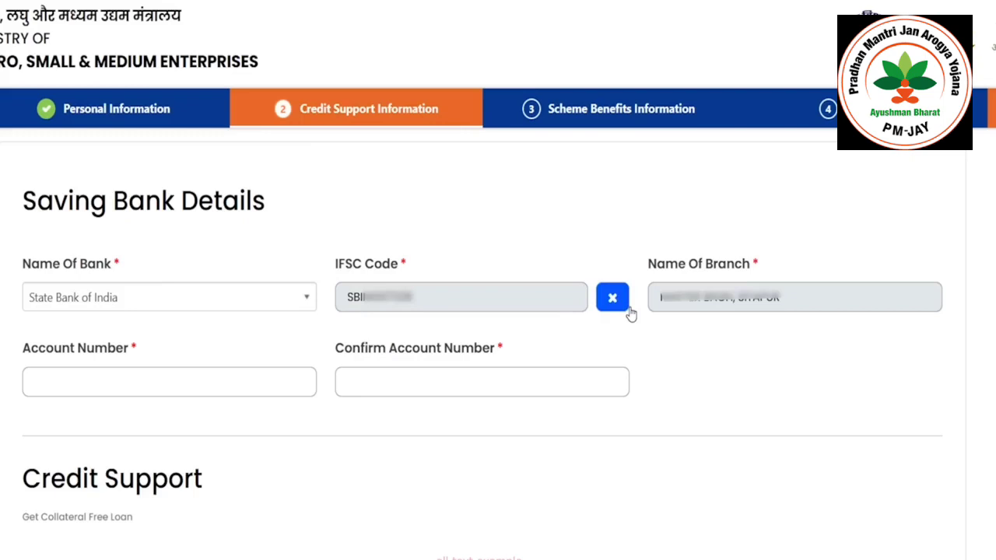
# - Enter the bank account number and paste the same number into Confirm Account Number
pyautogui.click(250, 387)
pyautogui.write('41')
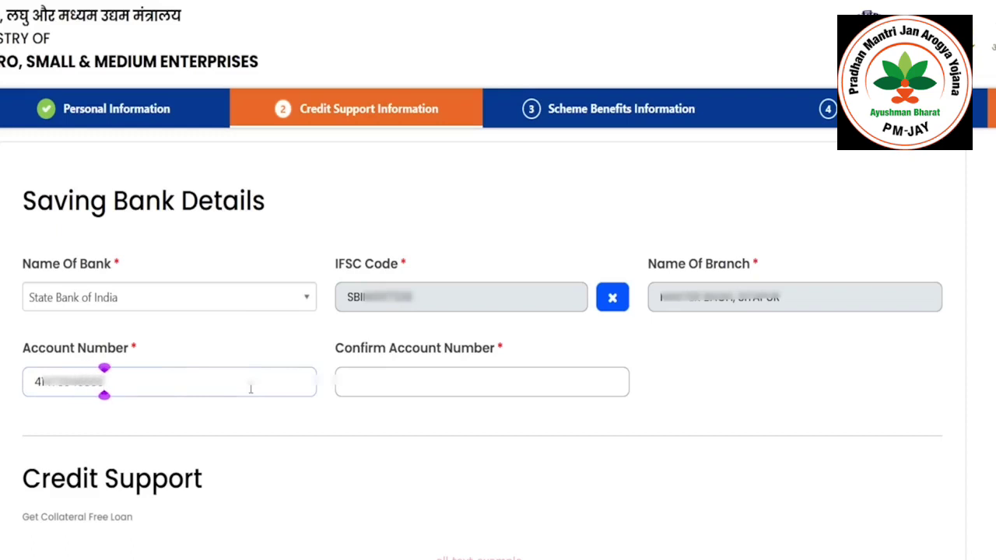
pyautogui.click(409, 385)
pyautogui.hotkey('ctrl', 'v')
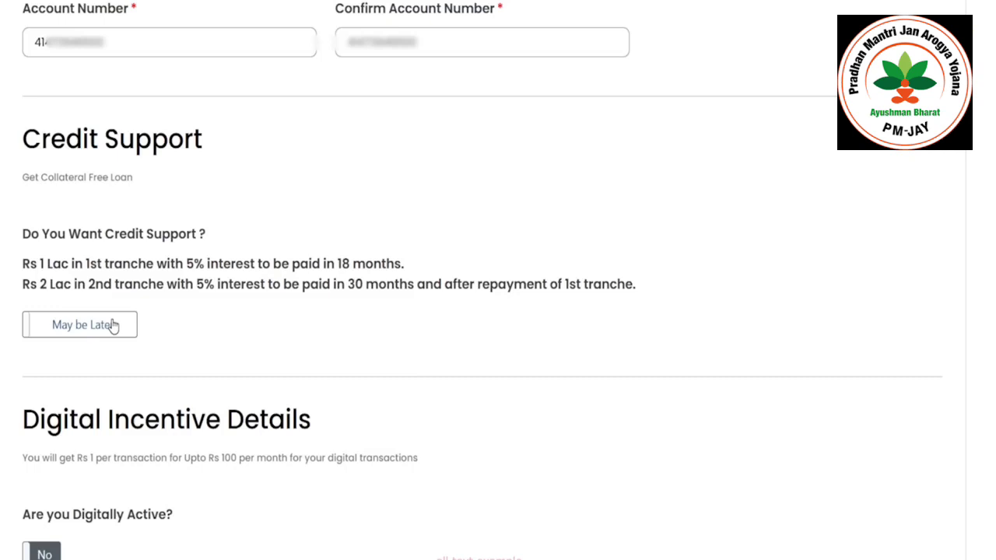
# - Opt in to credit support for 100000, with Working Capital and Business Expansion as loan purposes
pyautogui.click(112, 325)
pyautogui.scroll(-2, 124, 324)
pyautogui.click(162, 260)
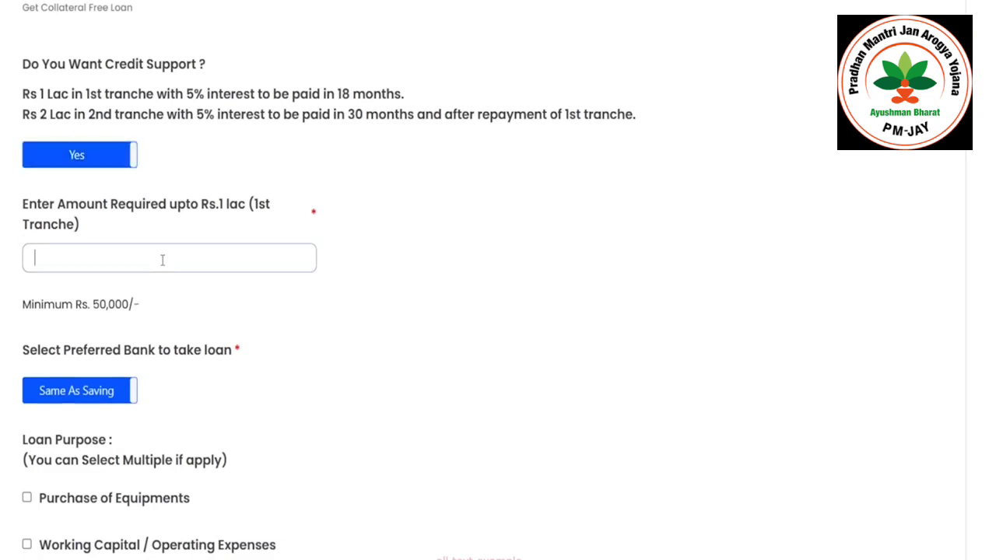
pyautogui.write('100000')
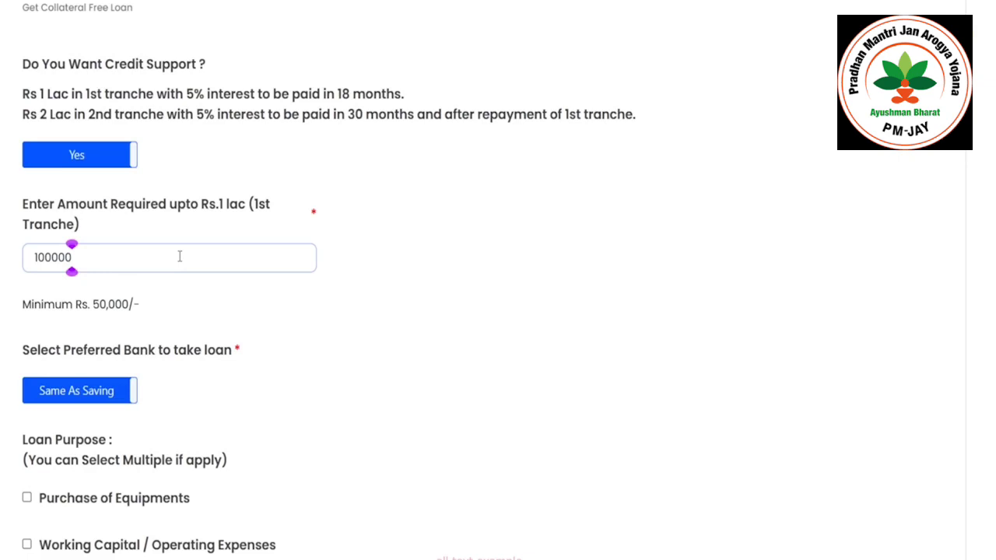
pyautogui.scroll(-5, 179, 256)
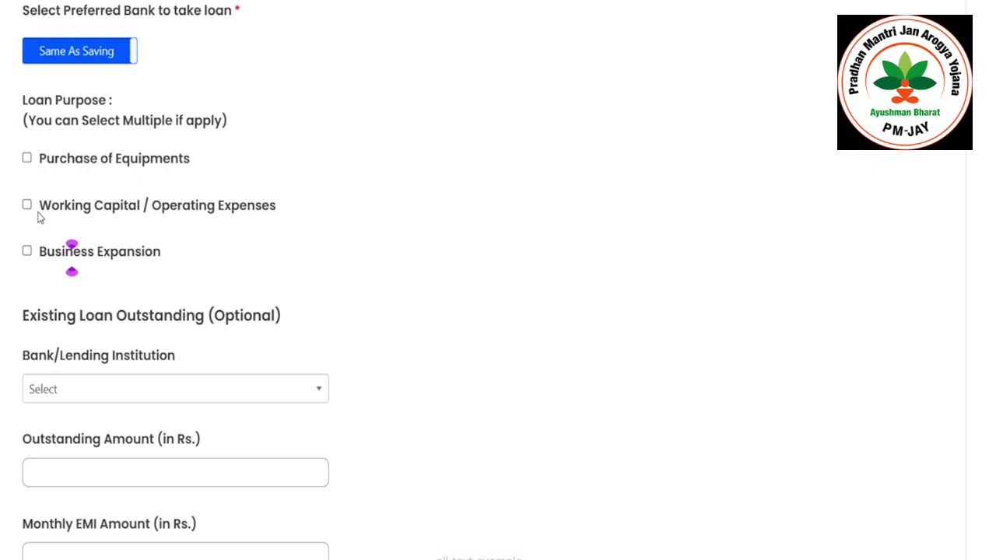
pyautogui.click(27, 204)
pyautogui.click(27, 251)
pyautogui.scroll(-2, 74, 247)
pyautogui.scroll(-1, 73, 246)
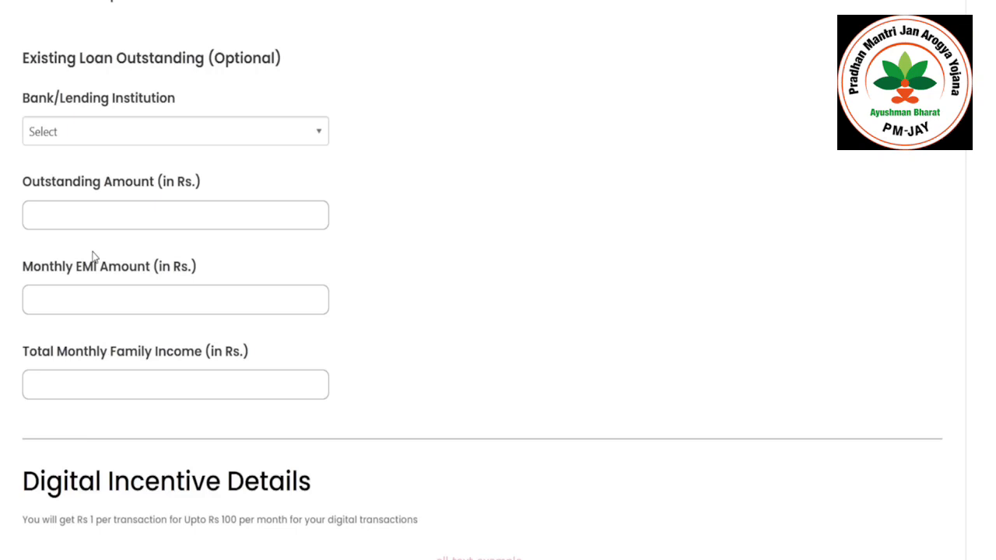
pyautogui.scroll(-2, 92, 257)
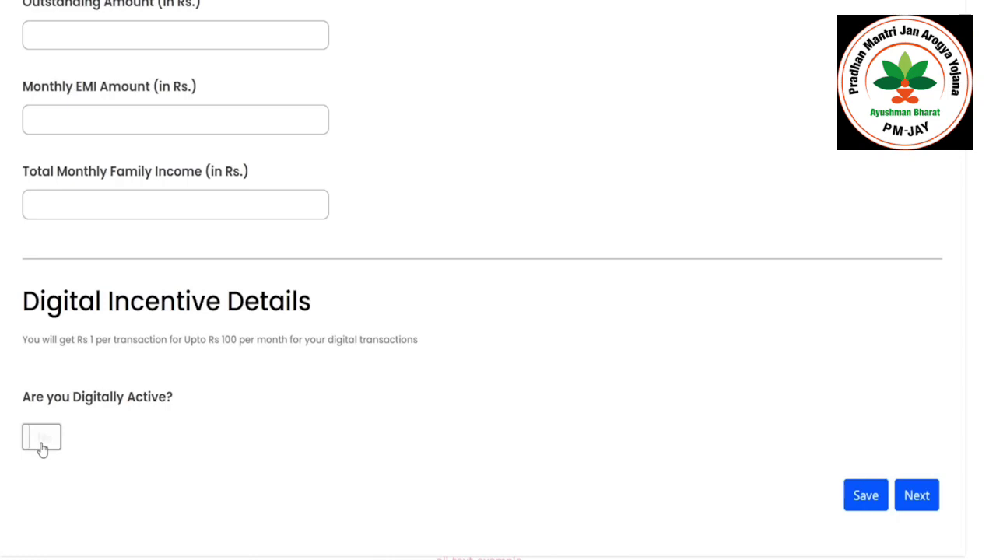
# - Mark the artisan as digitally active and add a row with the artisan's UPI ID
pyautogui.click(41, 439)
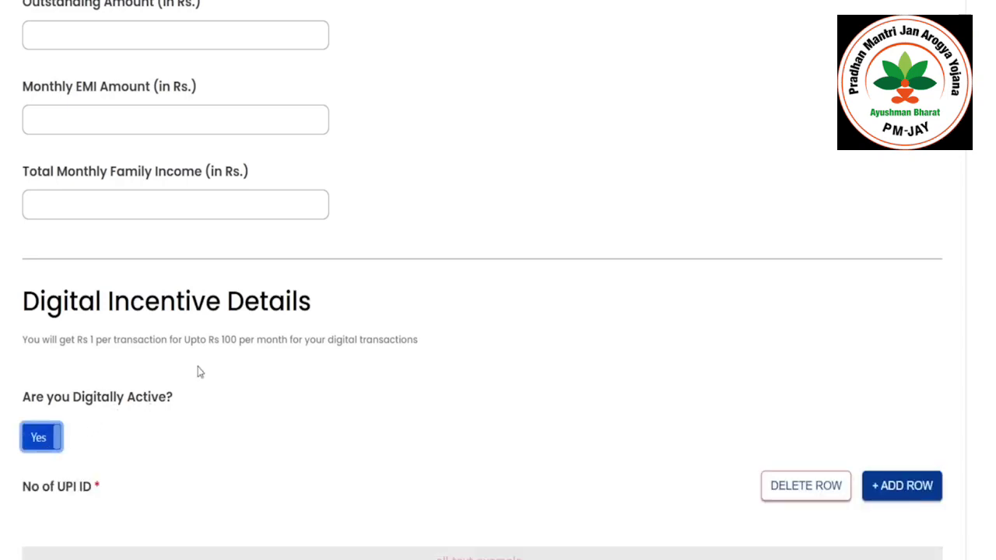
pyautogui.scroll(-3, 198, 361)
pyautogui.click(143, 424)
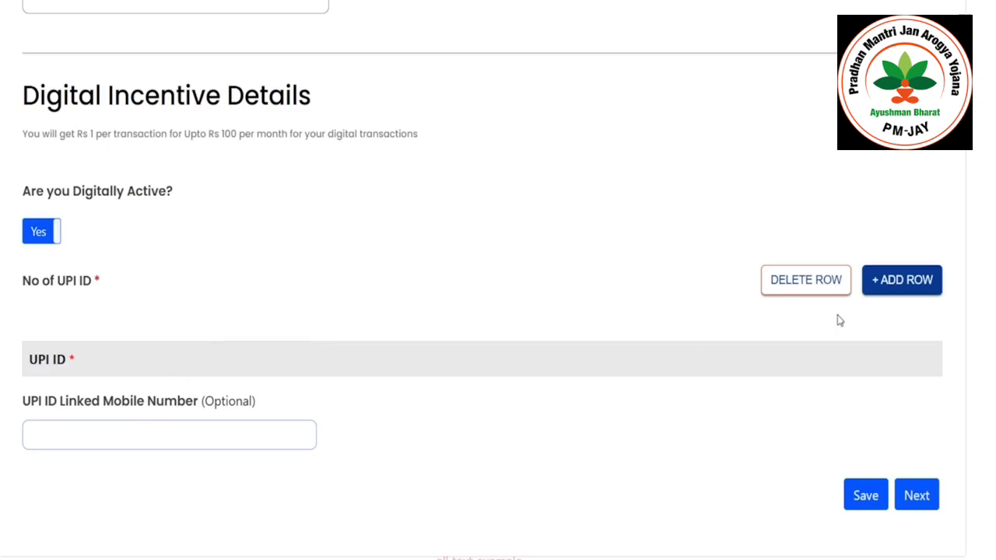
pyautogui.click(904, 286)
pyautogui.click(207, 397)
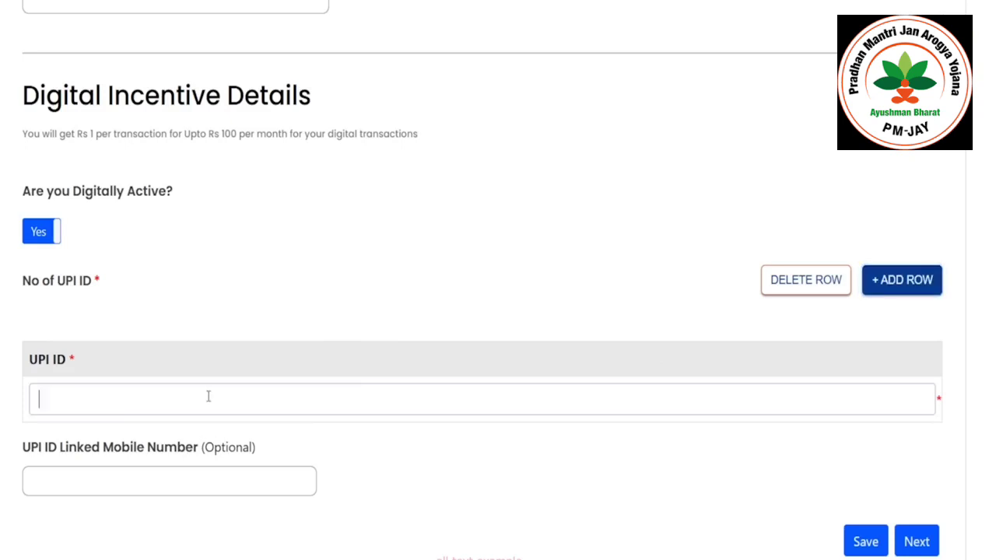
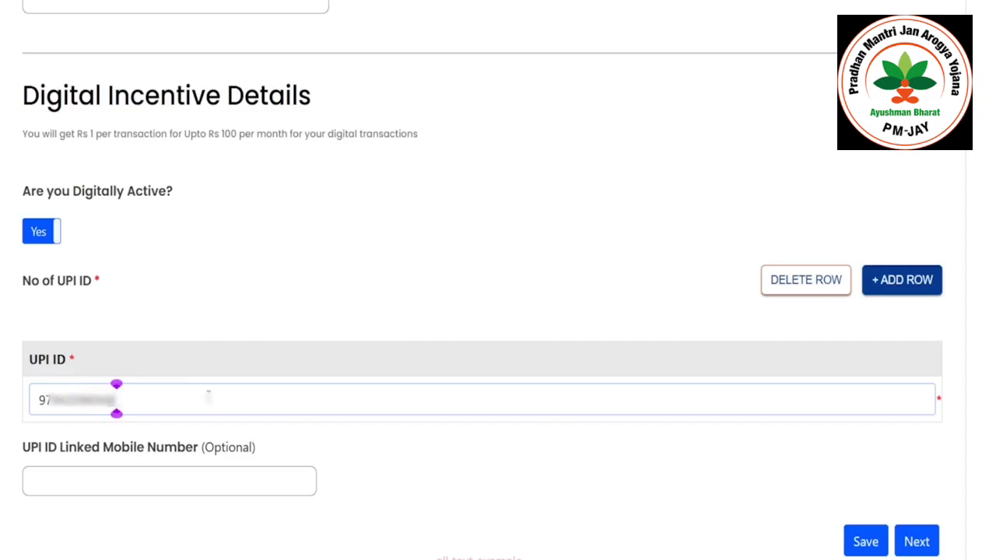
# - Save the credit support and digital details and continue to Scheme Benefits
pyautogui.click(865, 541)
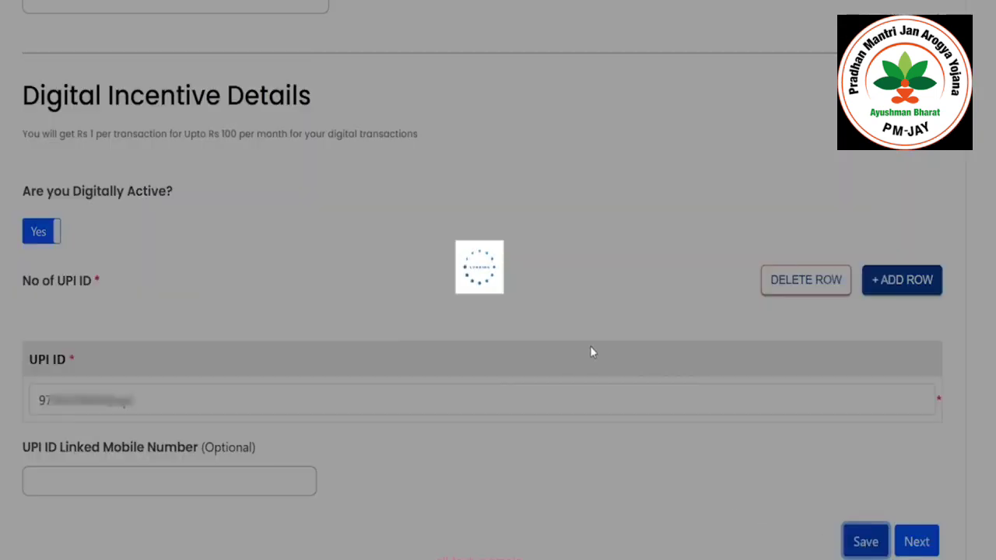
pyautogui.scroll(-1, 865, 431)
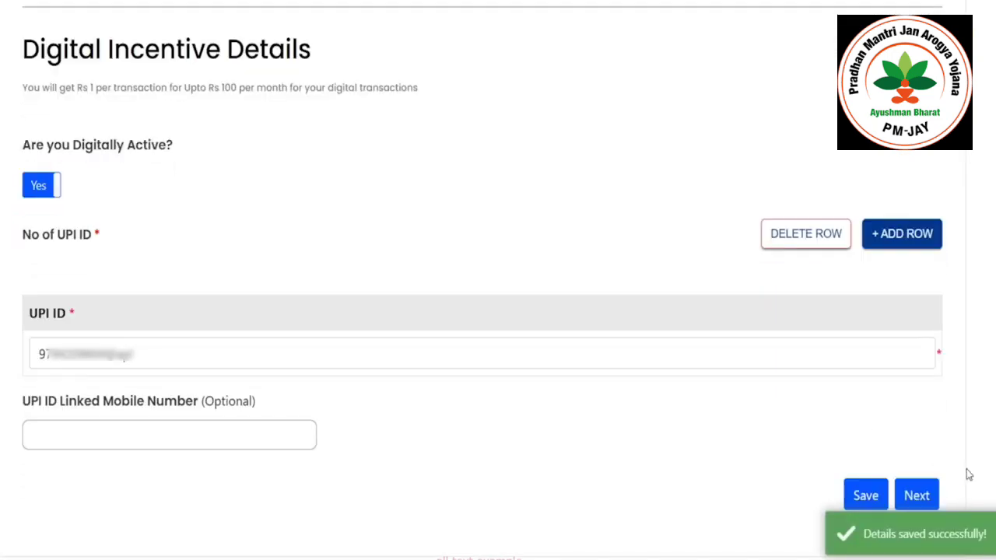
pyautogui.click(916, 496)
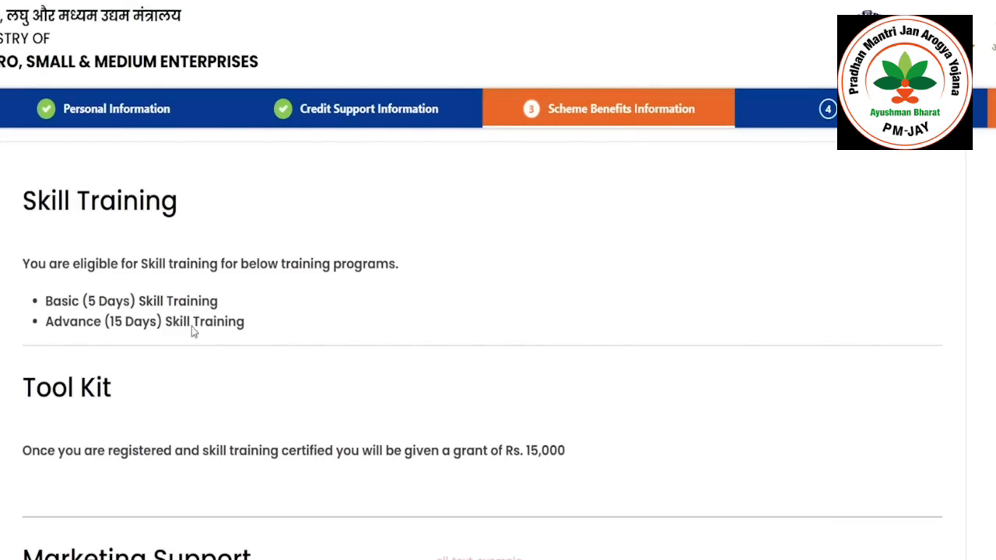
# - Save Scheme Benefits with no Marketing Support option ticked and continue to the declaration
pyautogui.scroll(-1, 195, 330)
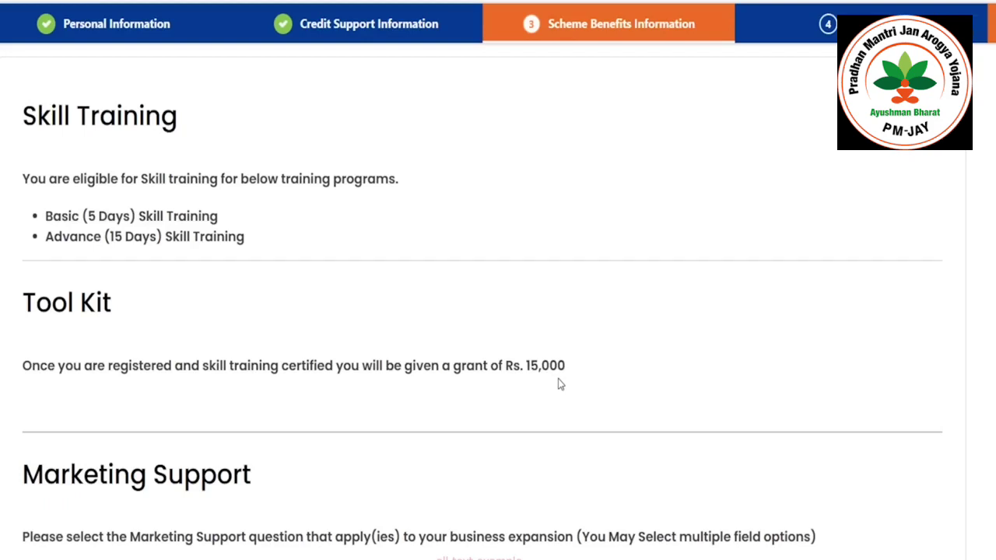
pyautogui.scroll(-5, 560, 385)
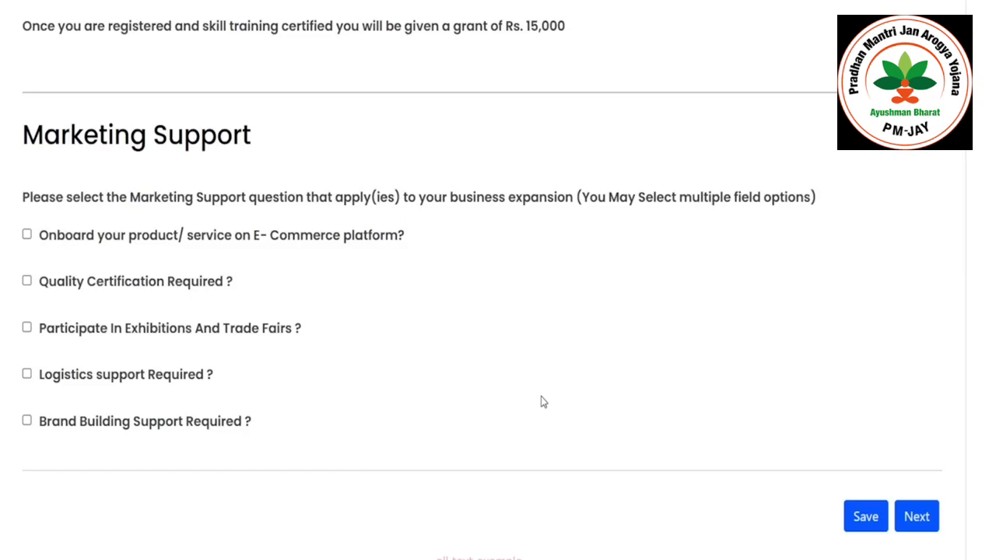
pyautogui.click(876, 521)
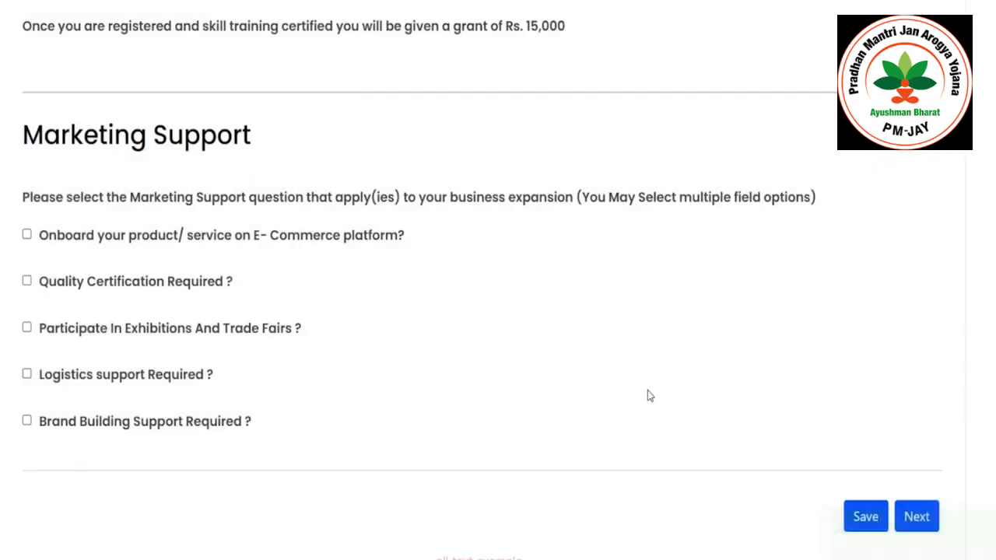
pyautogui.scroll(-5, 647, 391)
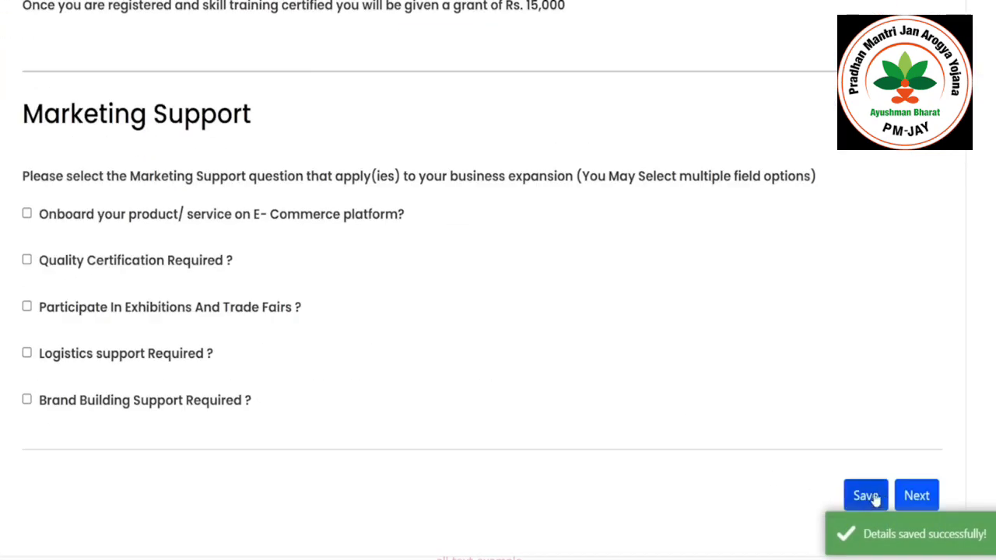
pyautogui.click(875, 500)
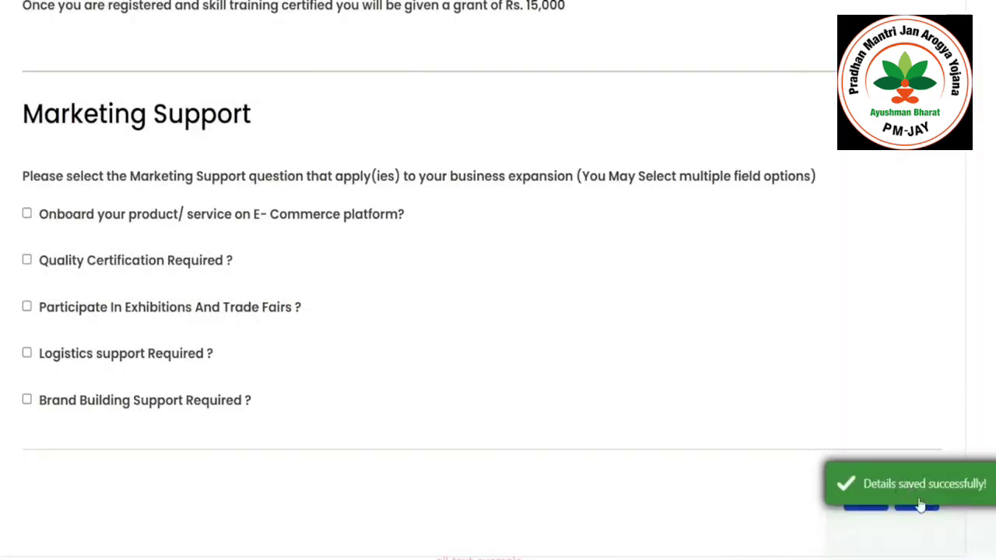
pyautogui.click(920, 503)
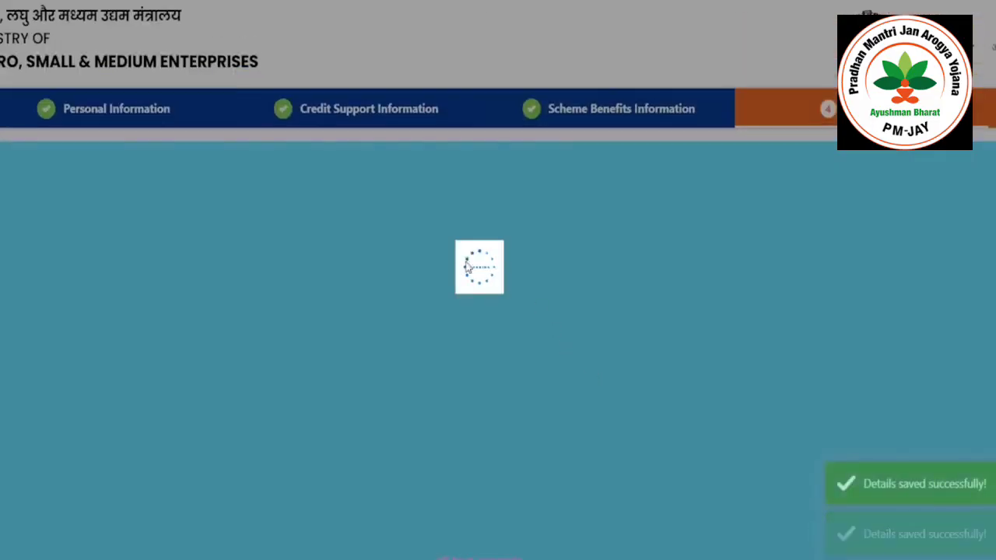
# - Accept the privacy policy and terms, submit the application, and dismiss the Application Submitted dialog
pyautogui.scroll(-2, 325, 154)
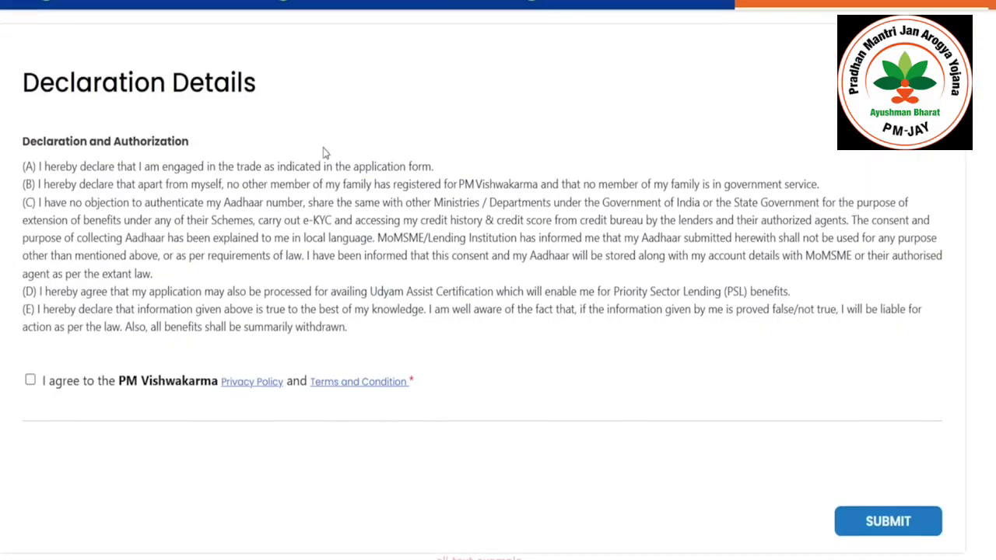
pyautogui.click(31, 380)
pyautogui.click(885, 523)
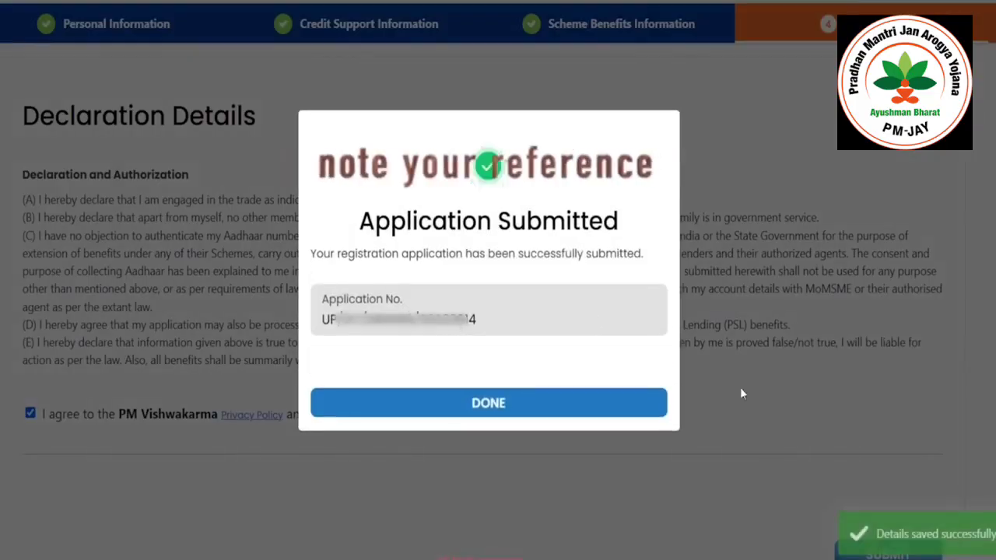
pyautogui.click(588, 413)
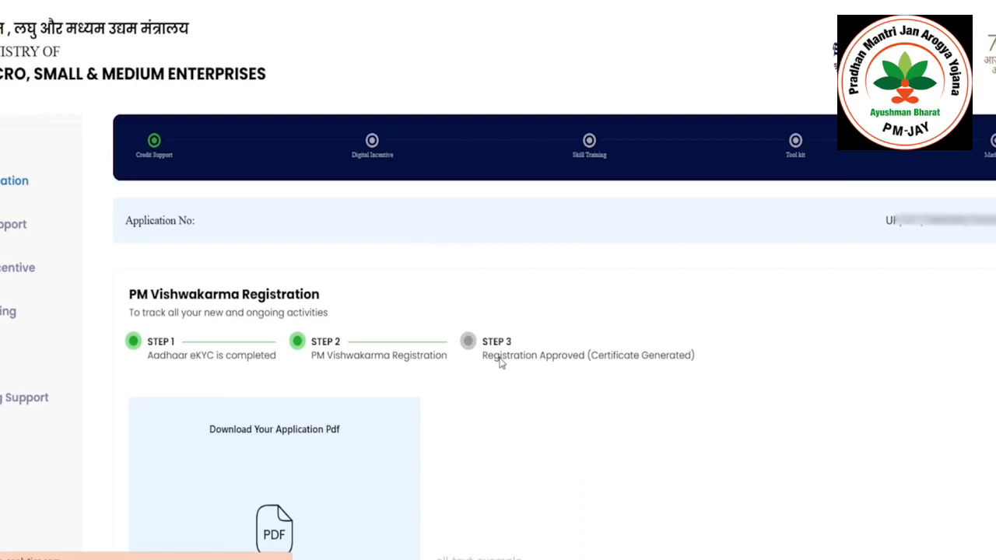
# - Download the application PDF and scroll to its final Declaration Details page
pyautogui.scroll(-1, 506, 362)
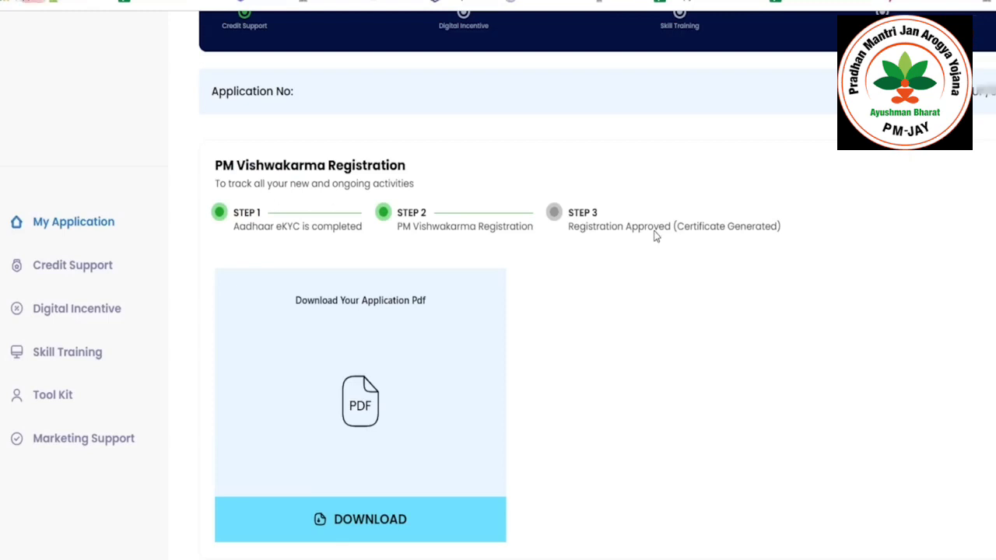
pyautogui.click(373, 537)
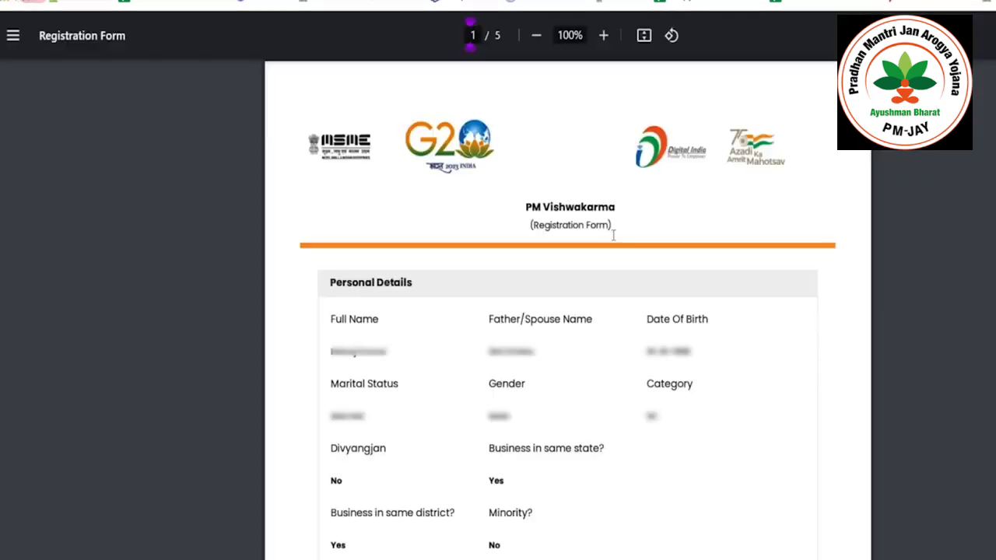
pyautogui.scroll(-20, 568, 311)
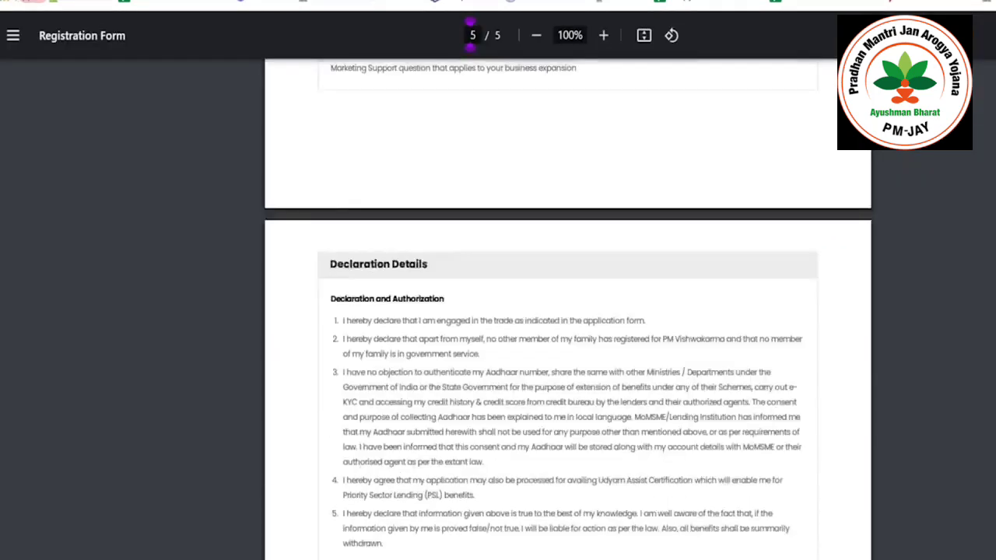